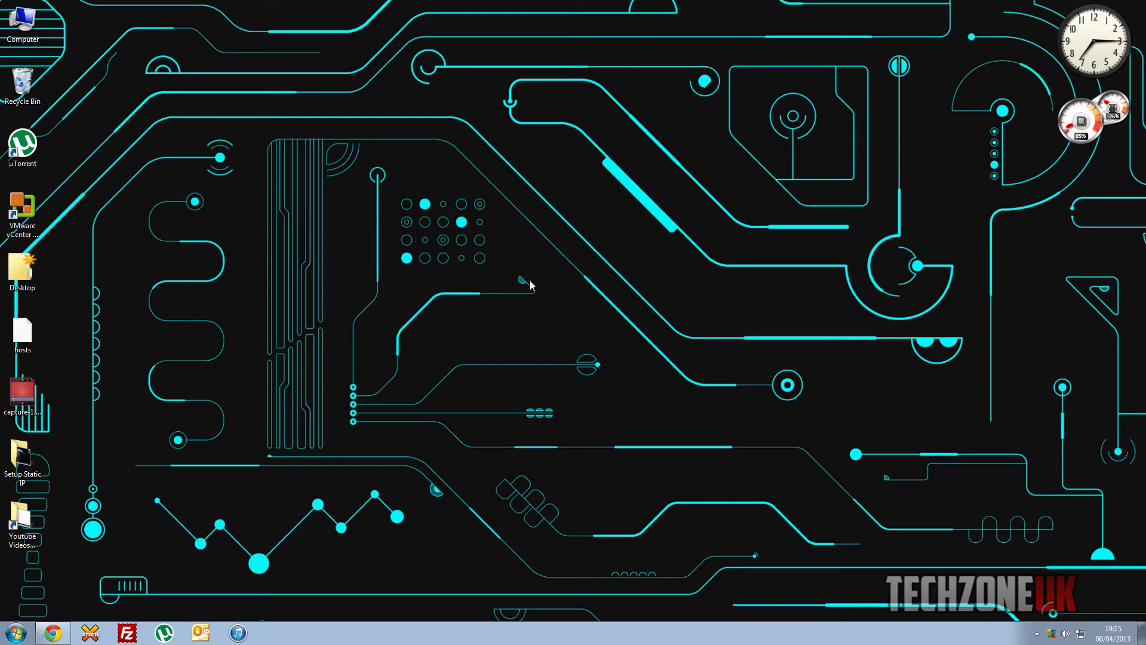
{"action": "left_click", "coordinate": [60, 628]}
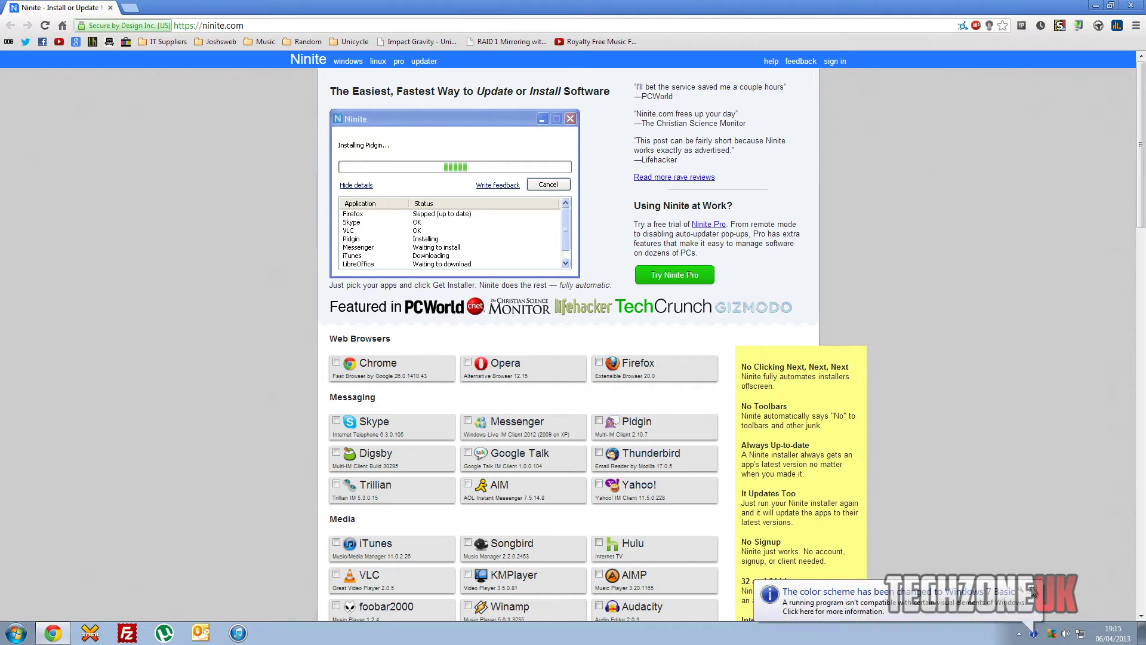
{"action": "left_click", "coordinate": [1028, 585]}
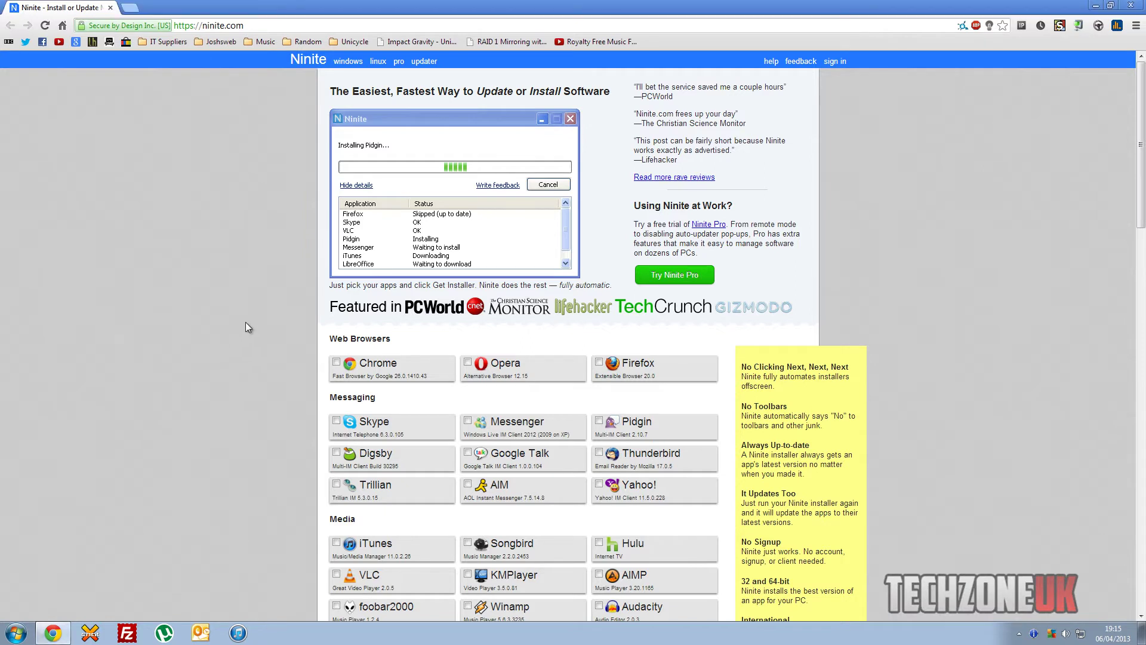
{"action": "scroll", "coordinate": [270, 311], "scroll_direction": "down", "scroll_amount": 2}
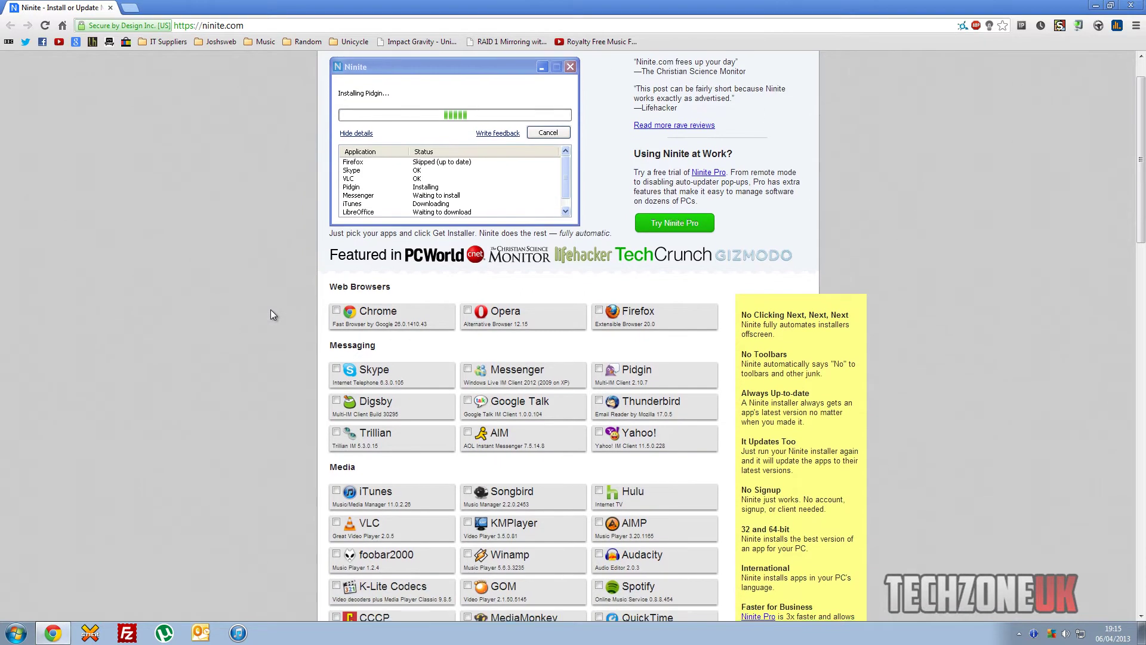
{"action": "scroll", "coordinate": [271, 314], "scroll_direction": "down", "scroll_amount": 1}
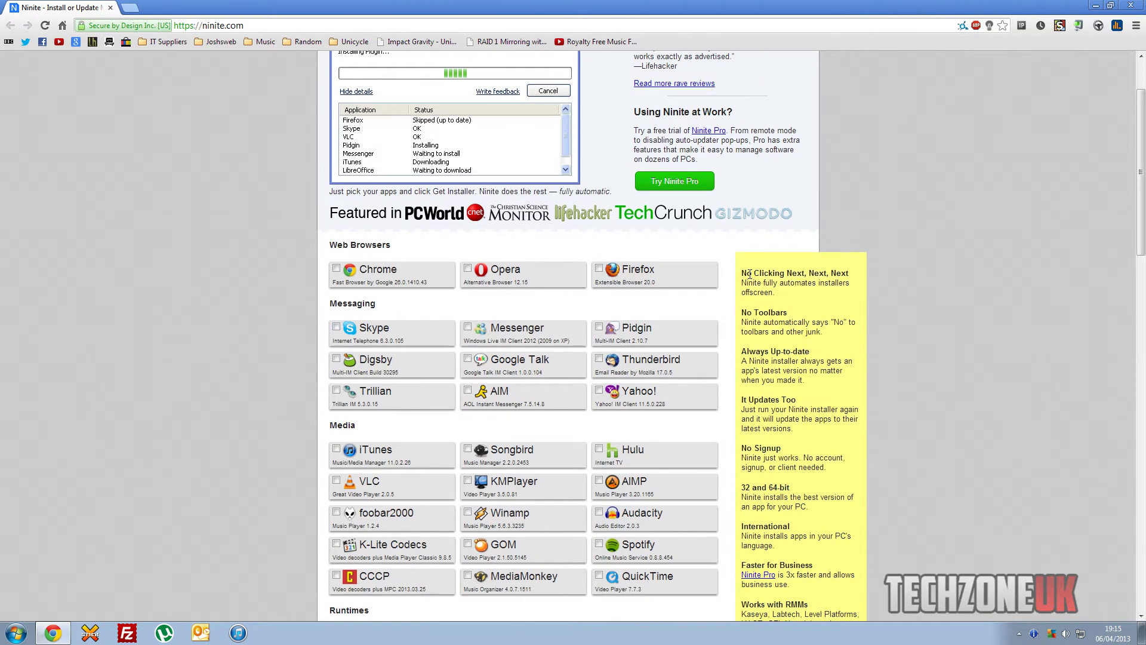
{"action": "left_click_drag", "start_coordinate": [749, 274], "coordinate": [840, 270]}
{"action": "left_click", "coordinate": [827, 295]}
{"action": "left_click_drag", "start_coordinate": [757, 322], "coordinate": [840, 323]}
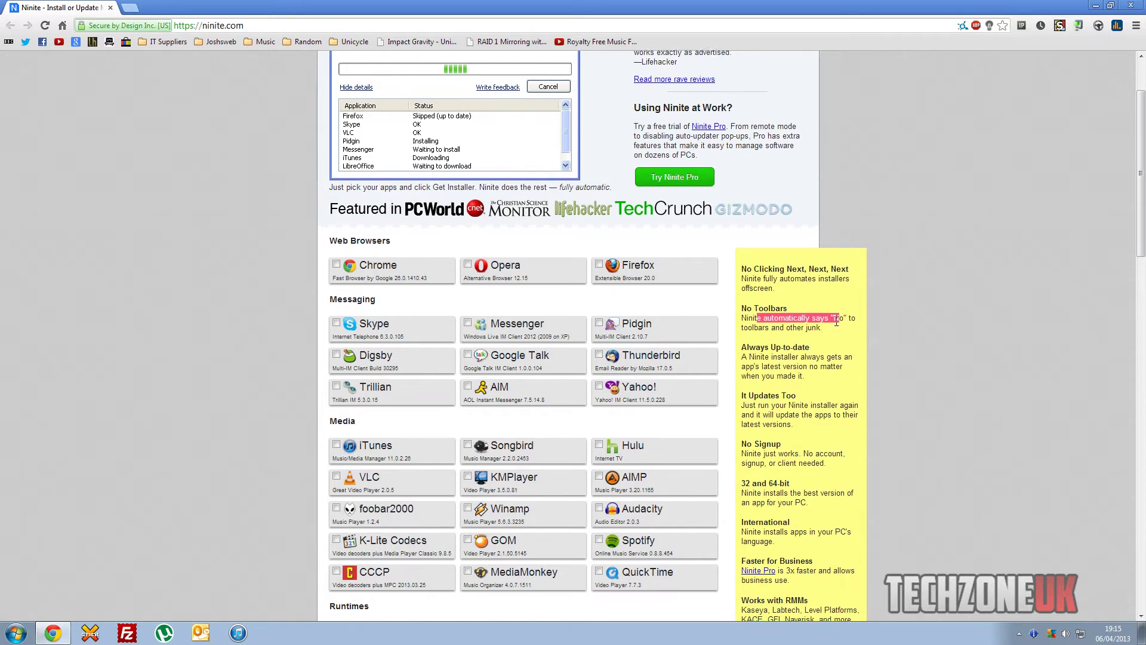
{"action": "scroll", "coordinate": [836, 323], "scroll_direction": "down", "scroll_amount": 1}
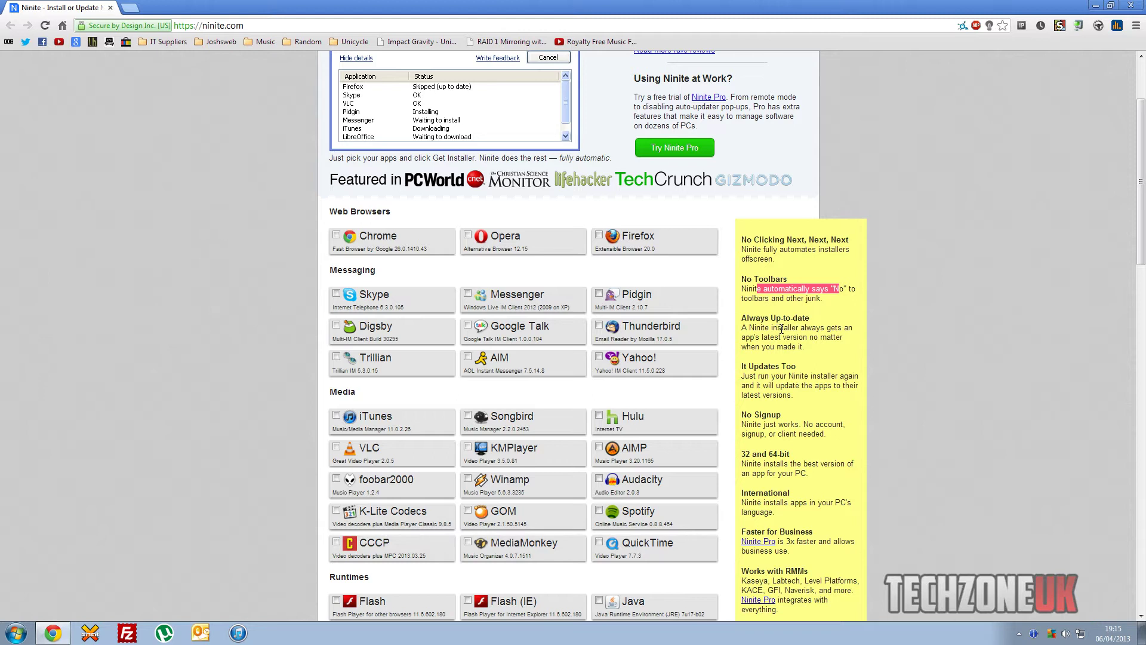
{"action": "scroll", "coordinate": [773, 332], "scroll_direction": "down", "scroll_amount": 1}
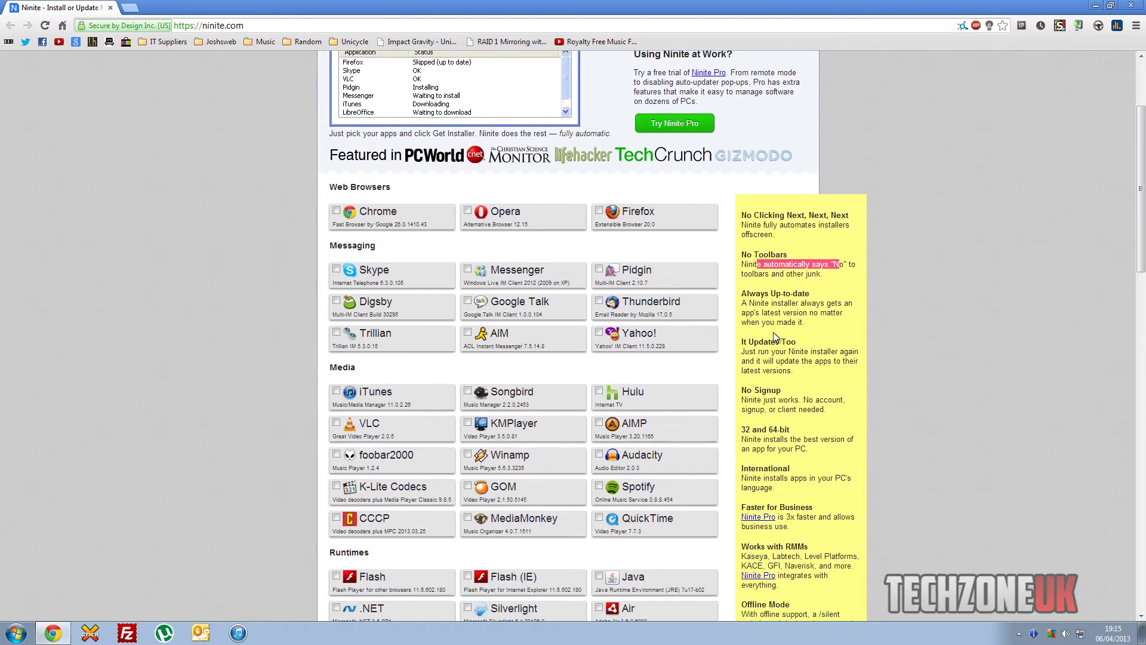
{"action": "left_click_drag", "start_coordinate": [746, 353], "coordinate": [831, 364]}
{"action": "scroll", "coordinate": [780, 362], "scroll_direction": "down", "scroll_amount": 1}
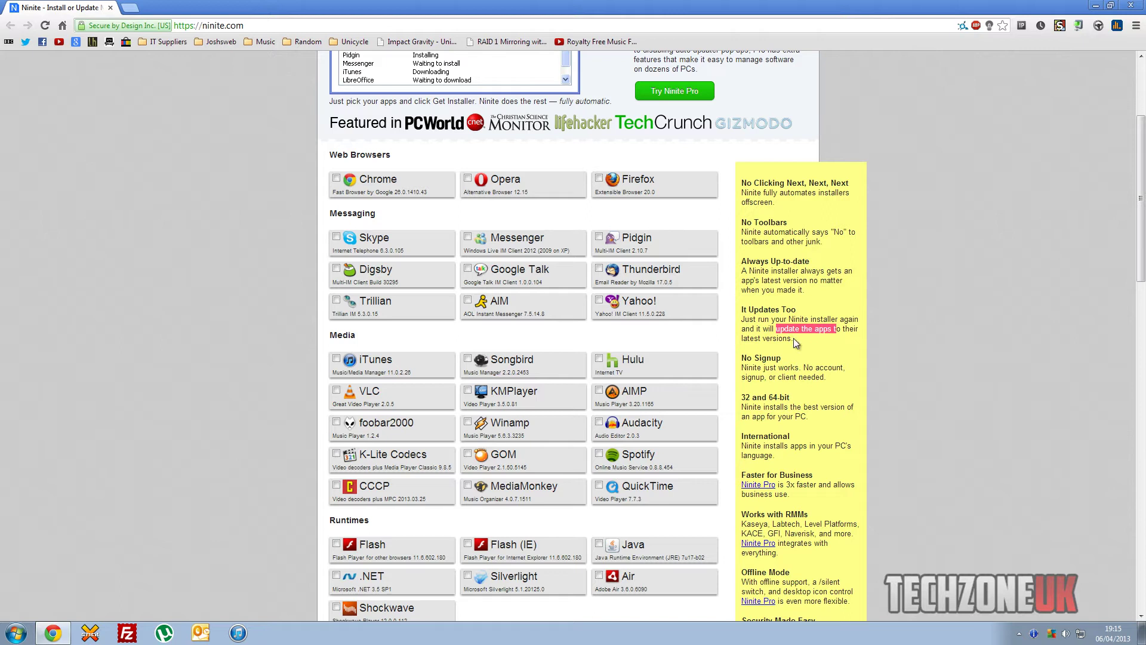
{"action": "scroll", "coordinate": [793, 338], "scroll_direction": "down", "scroll_amount": 1}
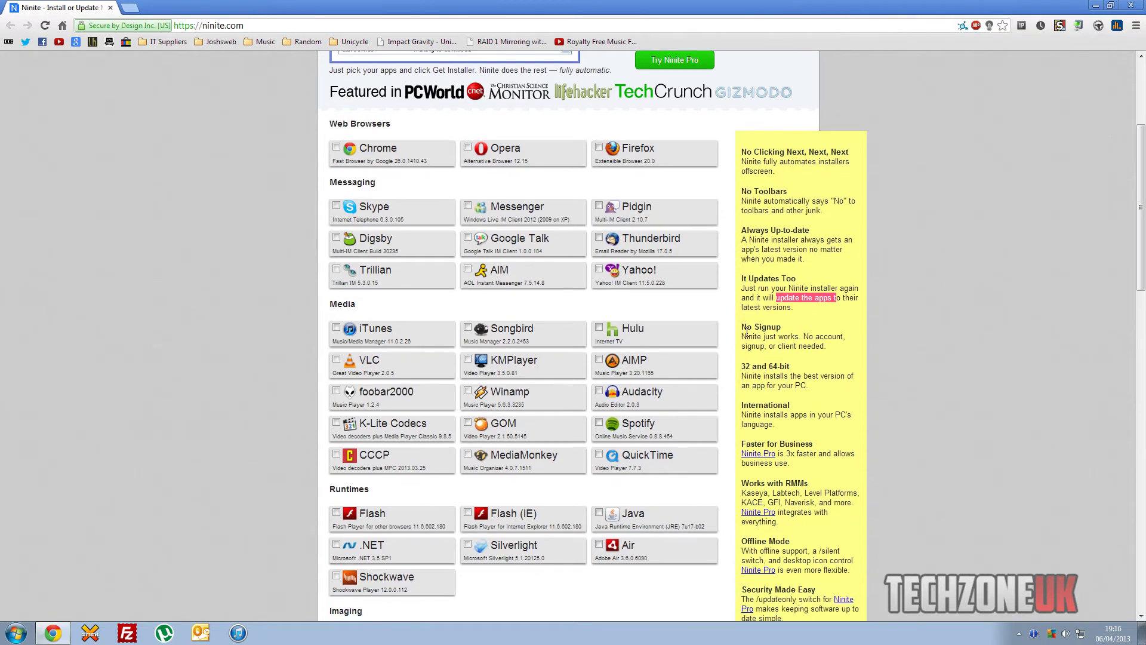
{"action": "scroll", "coordinate": [778, 345], "scroll_direction": "down", "scroll_amount": 1}
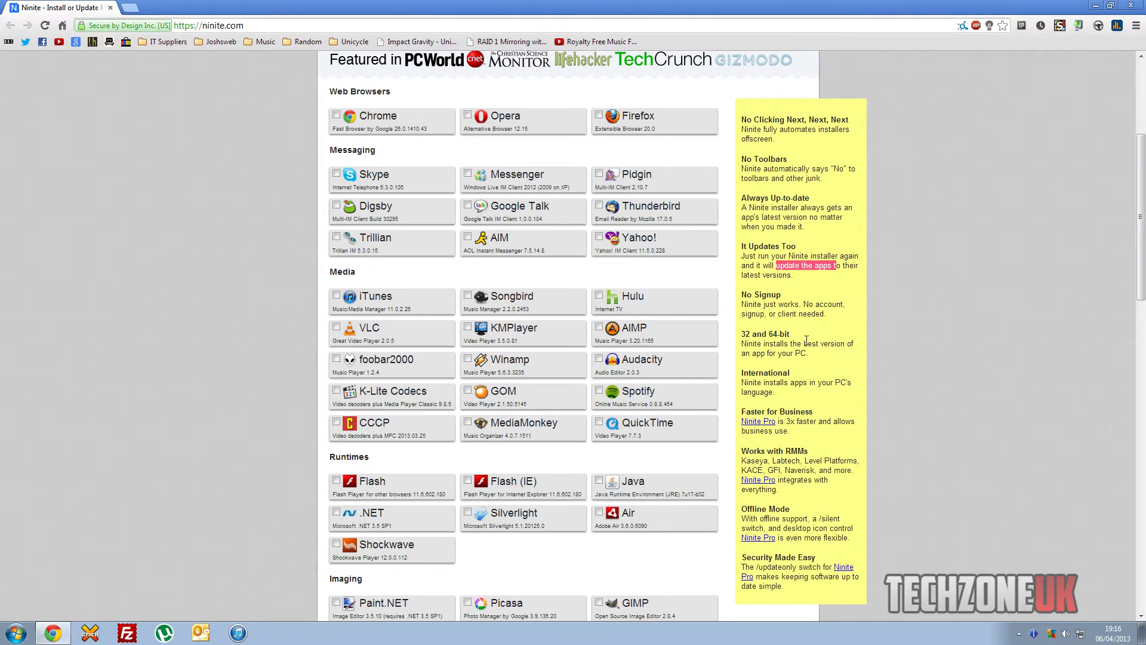
{"action": "left_click_drag", "start_coordinate": [776, 382], "coordinate": [837, 382]}
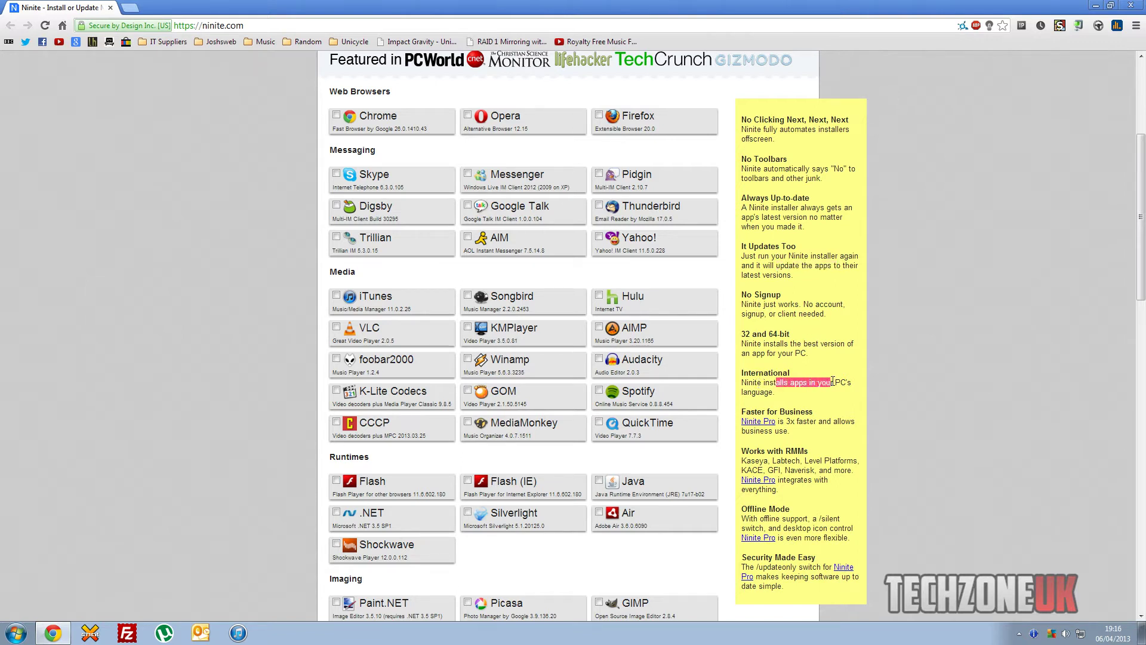
{"action": "left_click", "coordinate": [830, 384]}
{"action": "scroll", "coordinate": [829, 383], "scroll_direction": "down", "scroll_amount": 1}
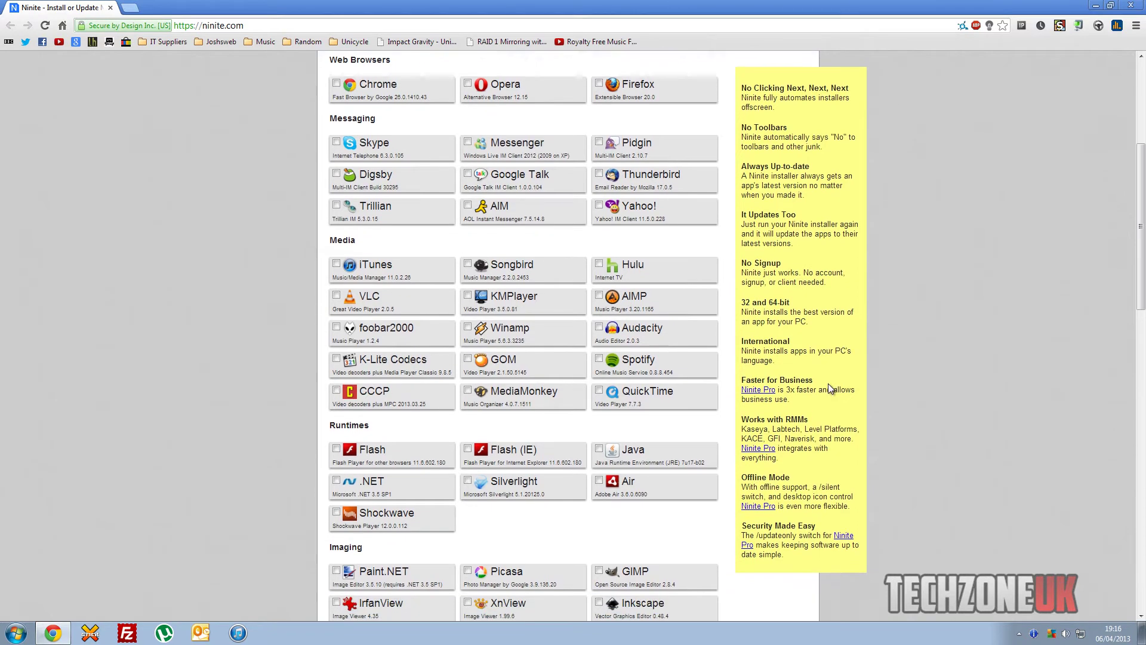
{"action": "scroll", "coordinate": [820, 382], "scroll_direction": "down", "scroll_amount": 1}
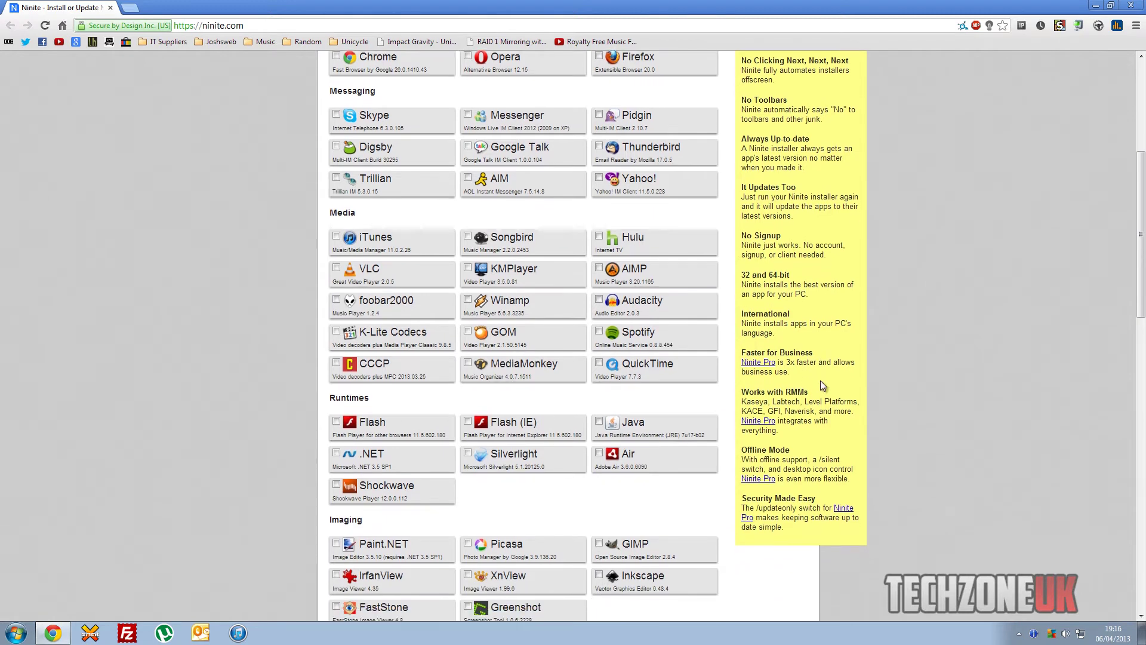
{"action": "scroll", "coordinate": [820, 371], "scroll_direction": "down", "scroll_amount": 1}
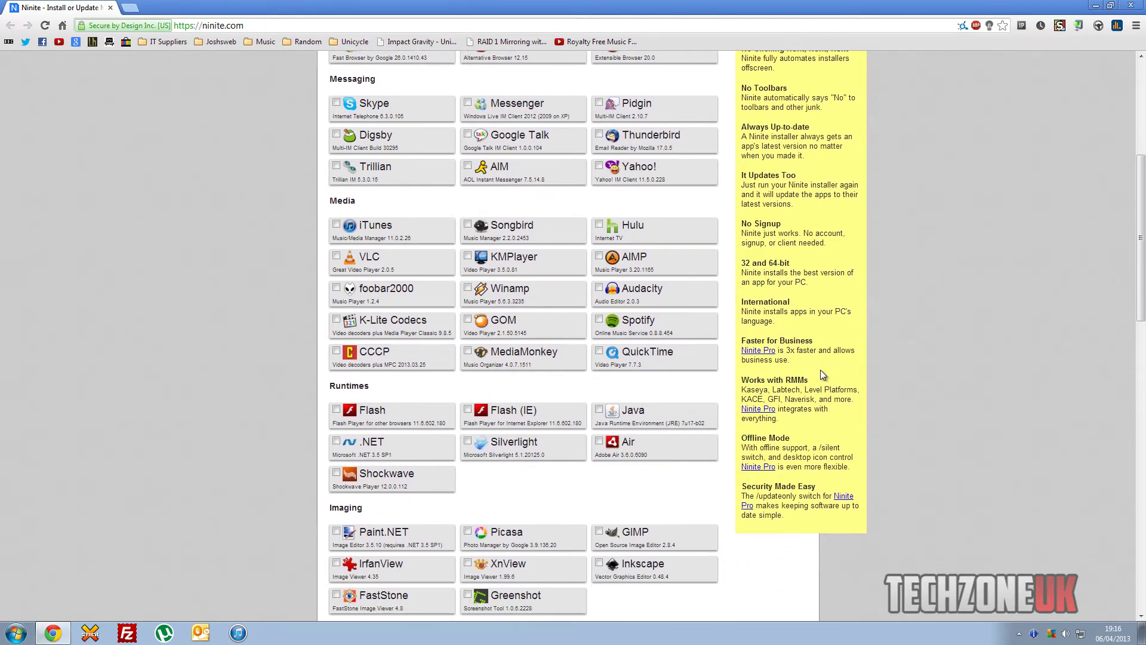
{"action": "scroll", "coordinate": [820, 375], "scroll_direction": "down", "scroll_amount": 1}
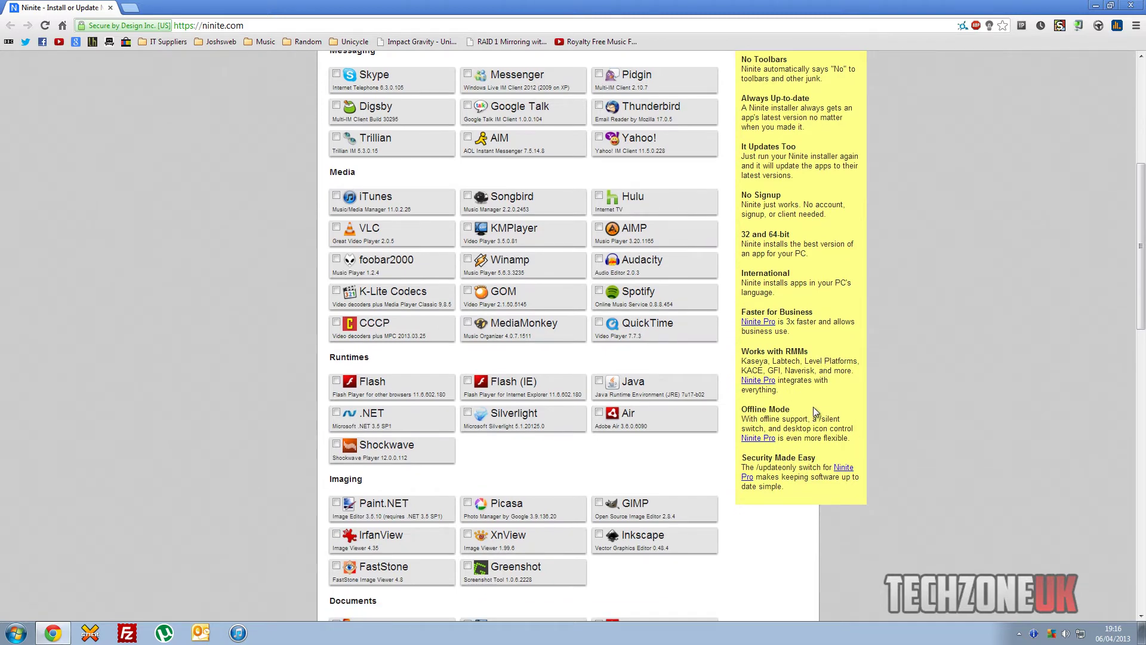
{"action": "scroll", "coordinate": [658, 281], "scroll_direction": "up", "scroll_amount": 4}
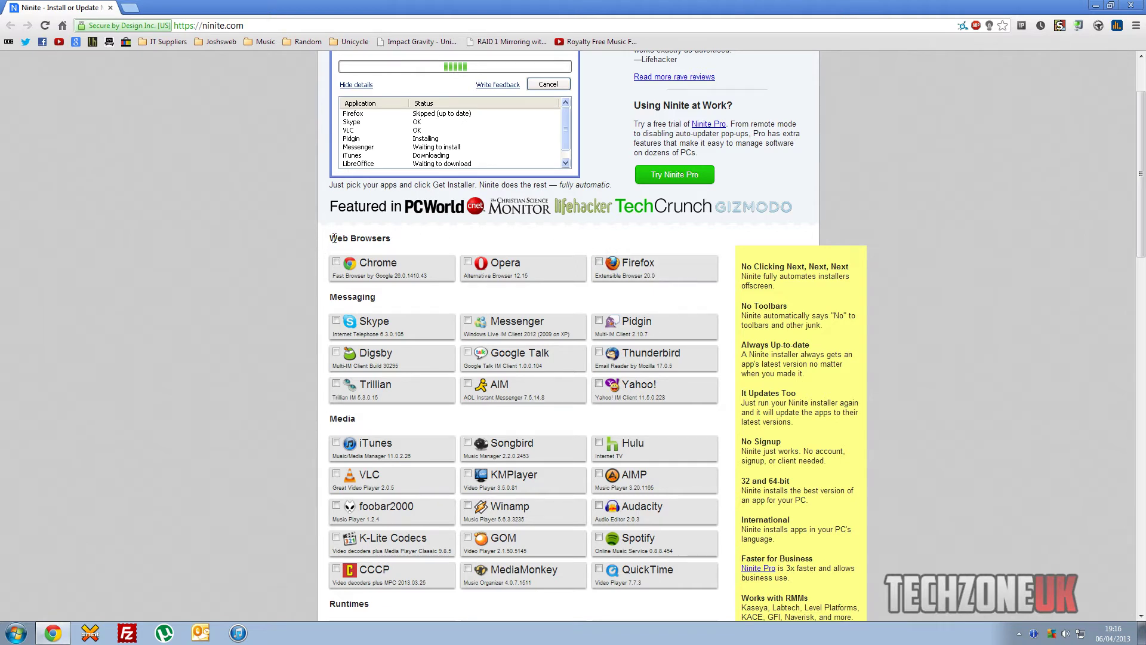
{"action": "left_click_drag", "start_coordinate": [331, 238], "coordinate": [390, 238]}
{"action": "left_click", "coordinate": [385, 239]}
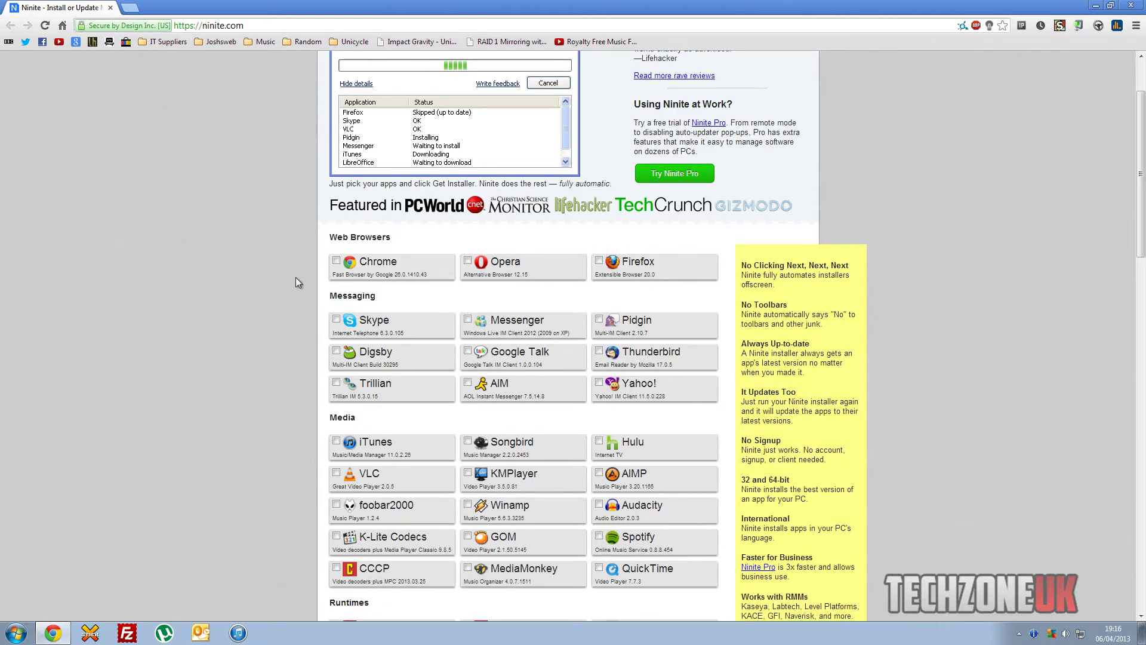
{"action": "scroll", "coordinate": [298, 277], "scroll_direction": "down", "scroll_amount": 2}
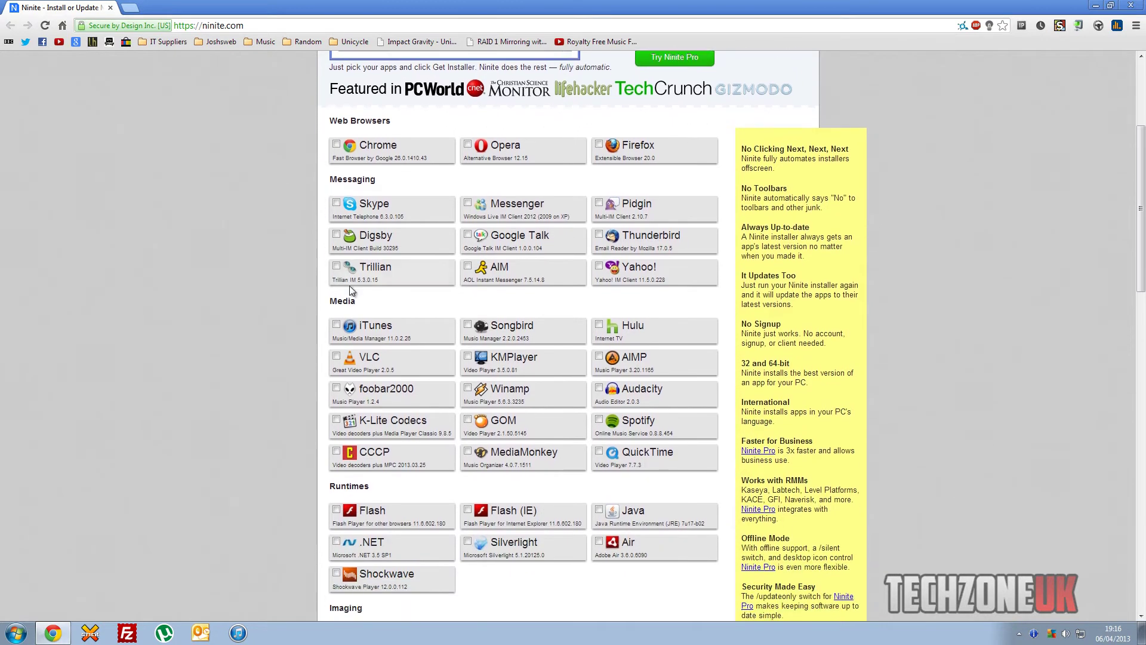
{"action": "scroll", "coordinate": [350, 291], "scroll_direction": "down", "scroll_amount": 4}
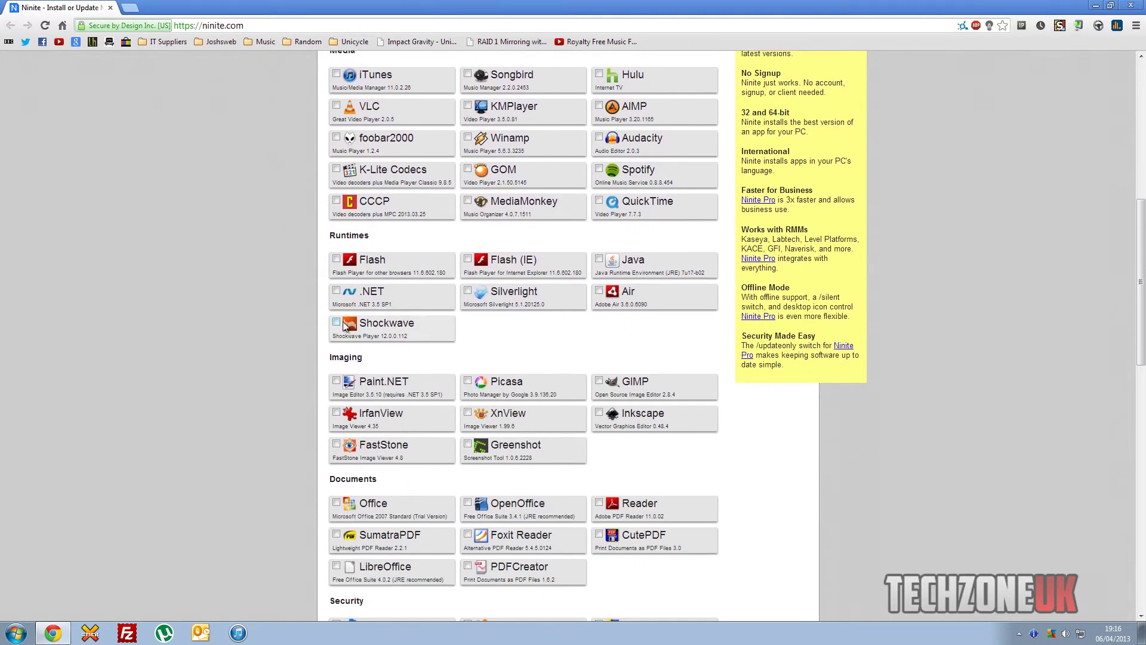
{"action": "scroll", "coordinate": [343, 325], "scroll_direction": "down", "scroll_amount": 6}
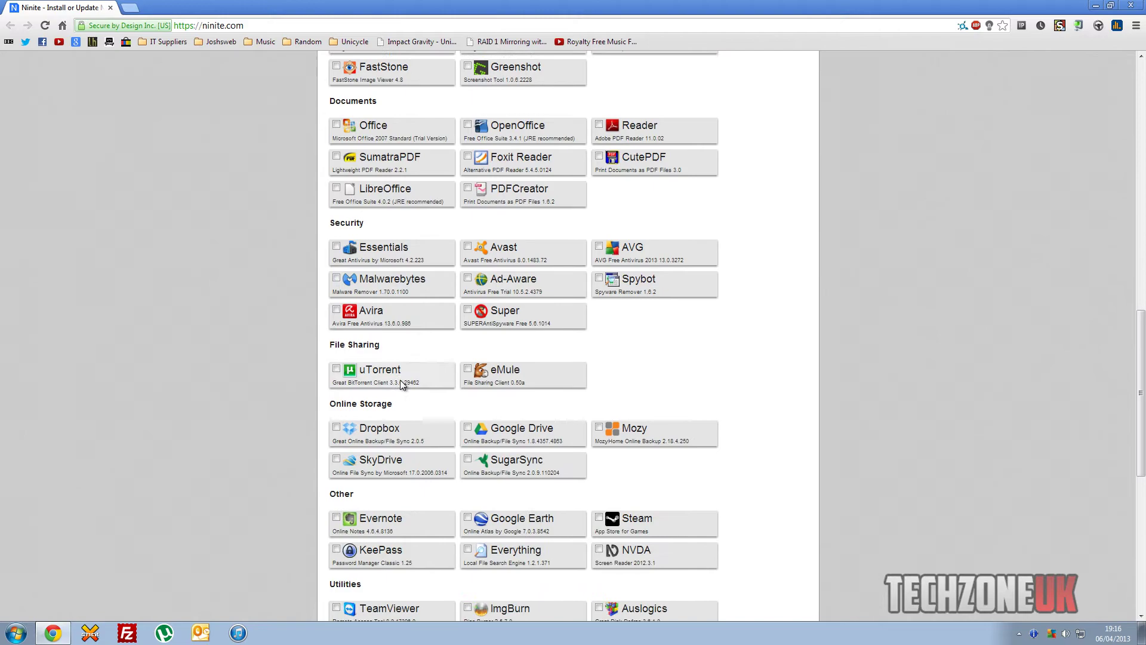
{"action": "scroll", "coordinate": [404, 388], "scroll_direction": "down", "scroll_amount": 3}
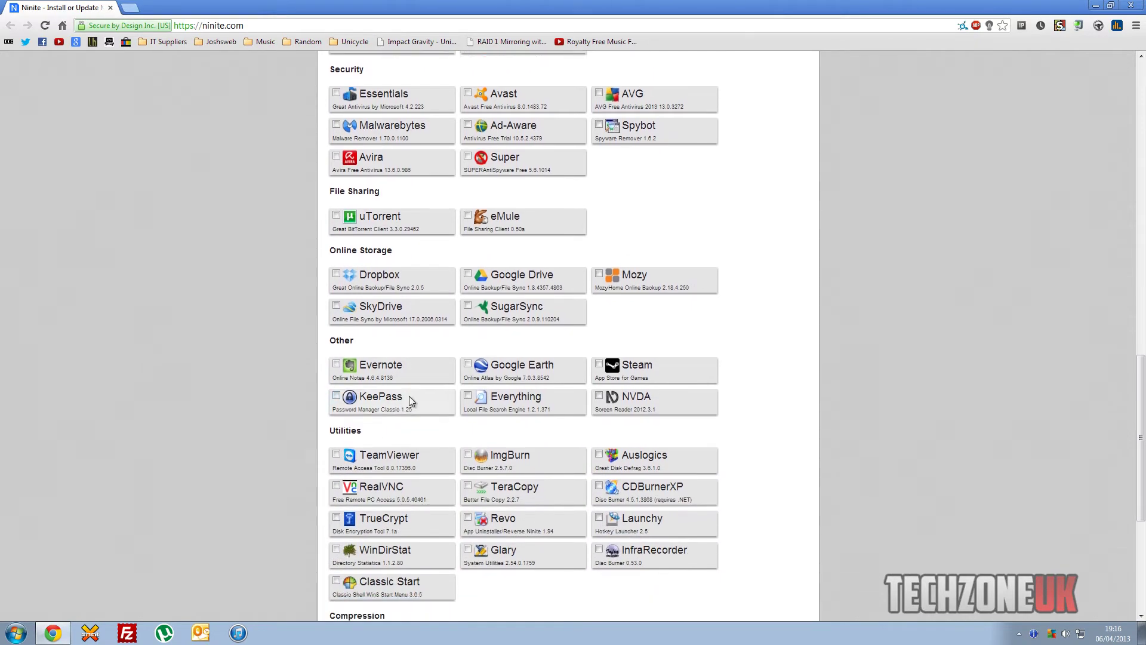
{"action": "scroll", "coordinate": [287, 324], "scroll_direction": "down", "scroll_amount": 2}
{"action": "scroll", "coordinate": [286, 325], "scroll_direction": "up", "scroll_amount": 15}
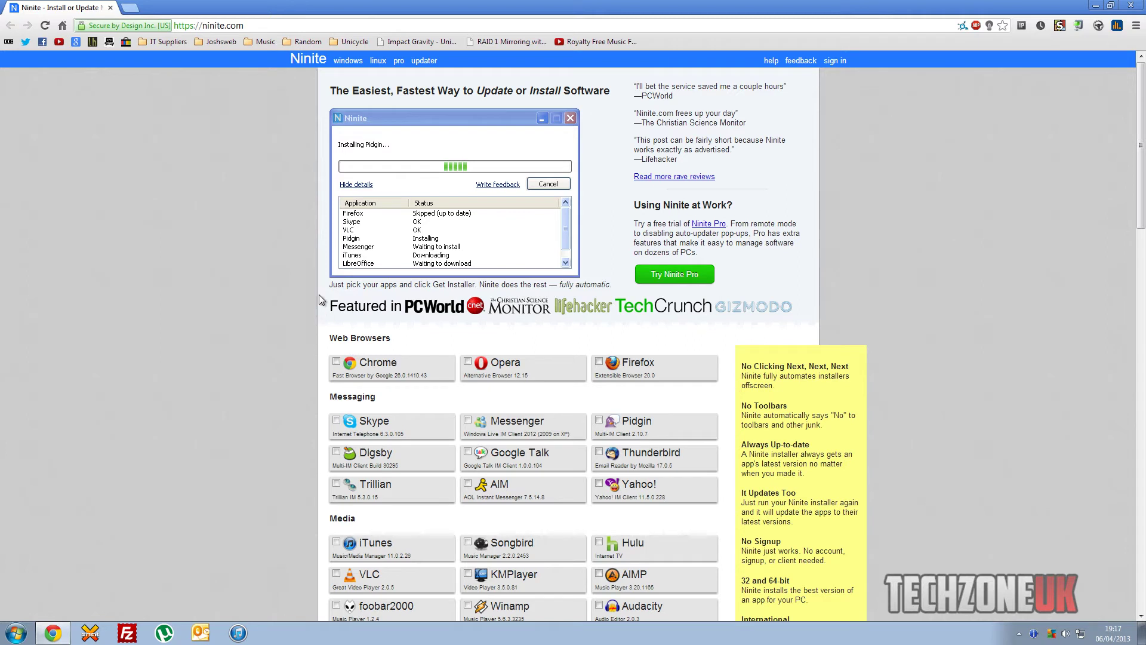
Tick Chrome, Firefox, Skype, iTunes, K-Lite Codecs and Audacity for the installer.
{"action": "left_click", "coordinate": [337, 362]}
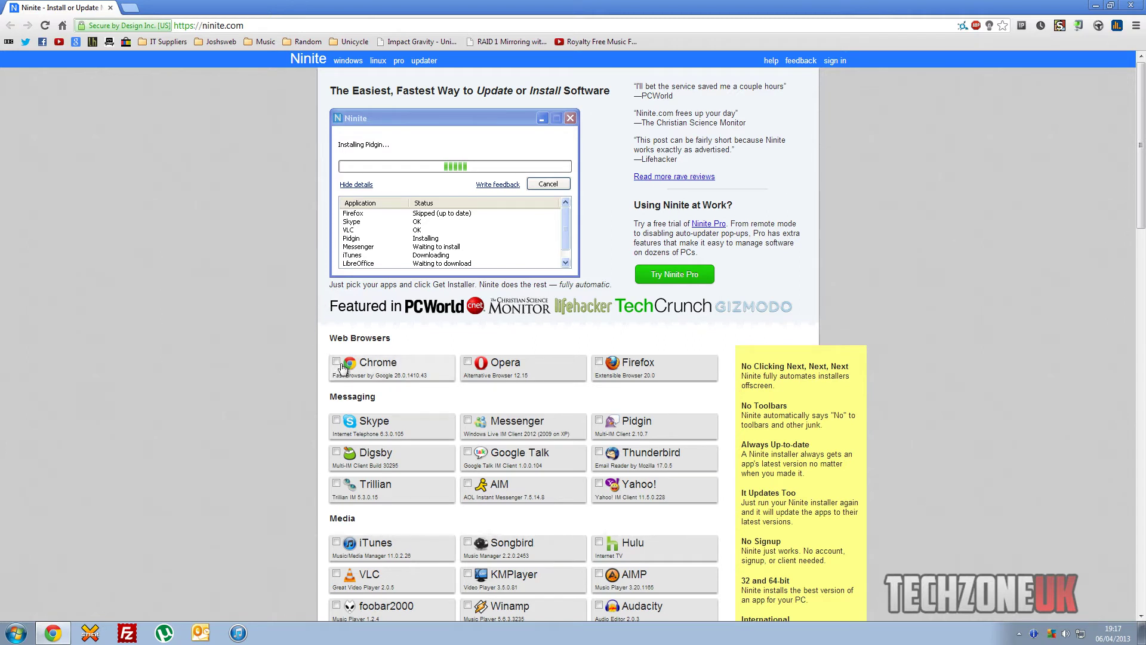
{"action": "left_click", "coordinate": [599, 362]}
{"action": "scroll", "coordinate": [453, 339], "scroll_direction": "down", "scroll_amount": 1}
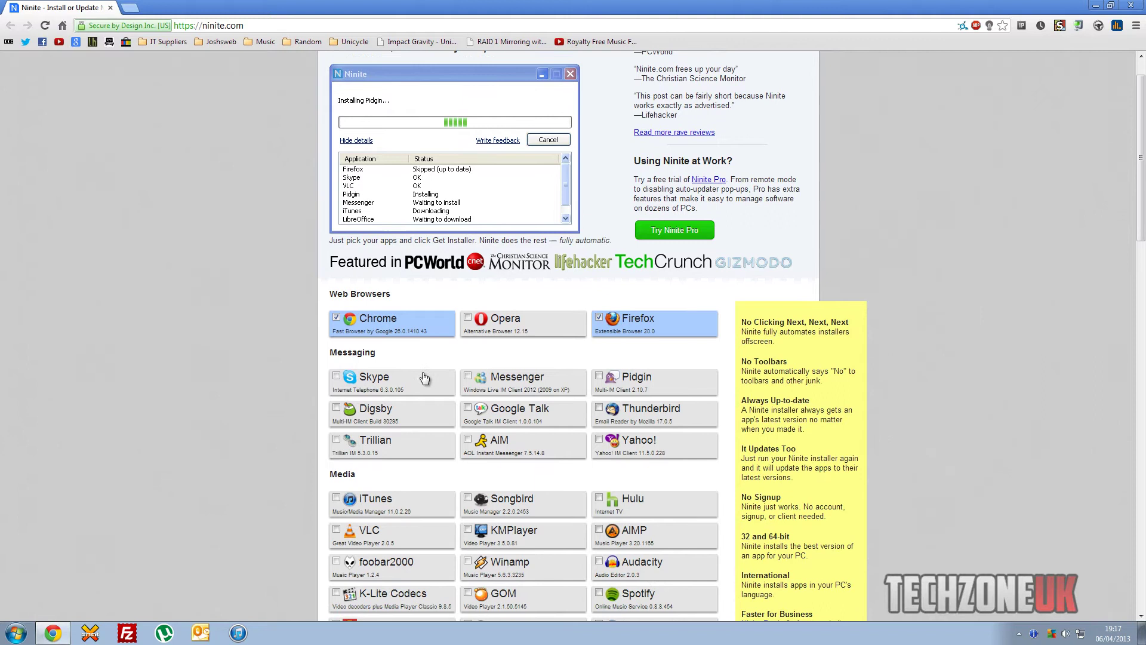
{"action": "left_click", "coordinate": [359, 379]}
{"action": "scroll", "coordinate": [472, 412], "scroll_direction": "down", "scroll_amount": 1}
{"action": "scroll", "coordinate": [477, 418], "scroll_direction": "down", "scroll_amount": 1}
{"action": "left_click", "coordinate": [439, 397]}
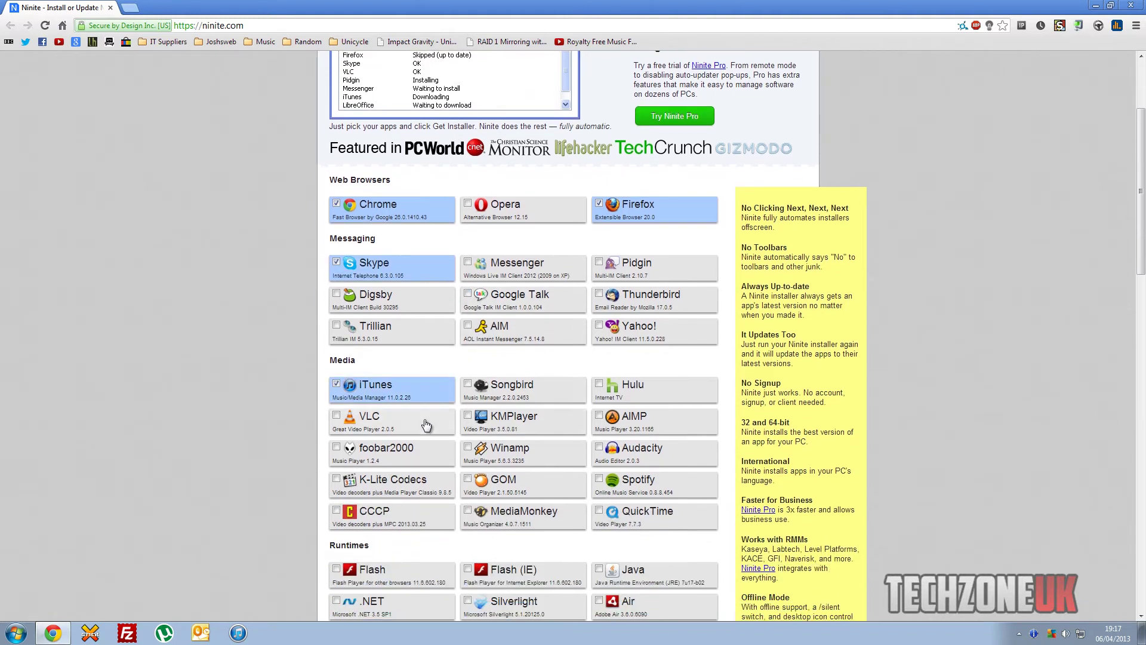
{"action": "left_click", "coordinate": [427, 483]}
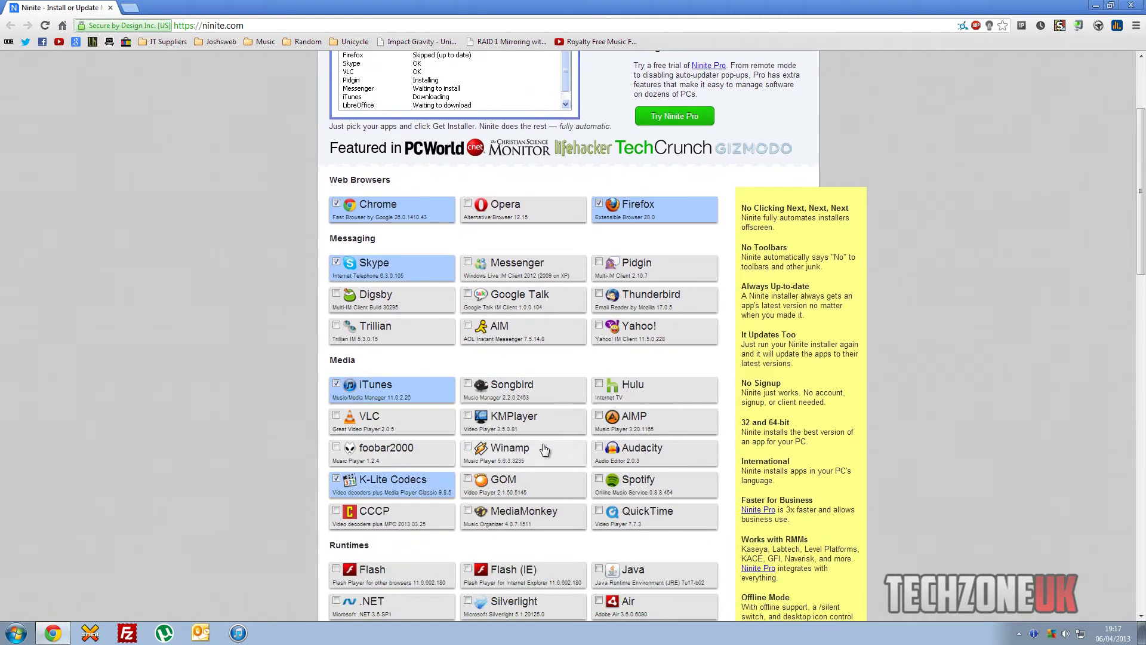
{"action": "left_click", "coordinate": [638, 452]}
Tick the runtimes Flash, Flash (IE), Java, Air, Silverlight, .NET and Shockwave.
{"action": "scroll", "coordinate": [489, 432], "scroll_direction": "down", "scroll_amount": 1}
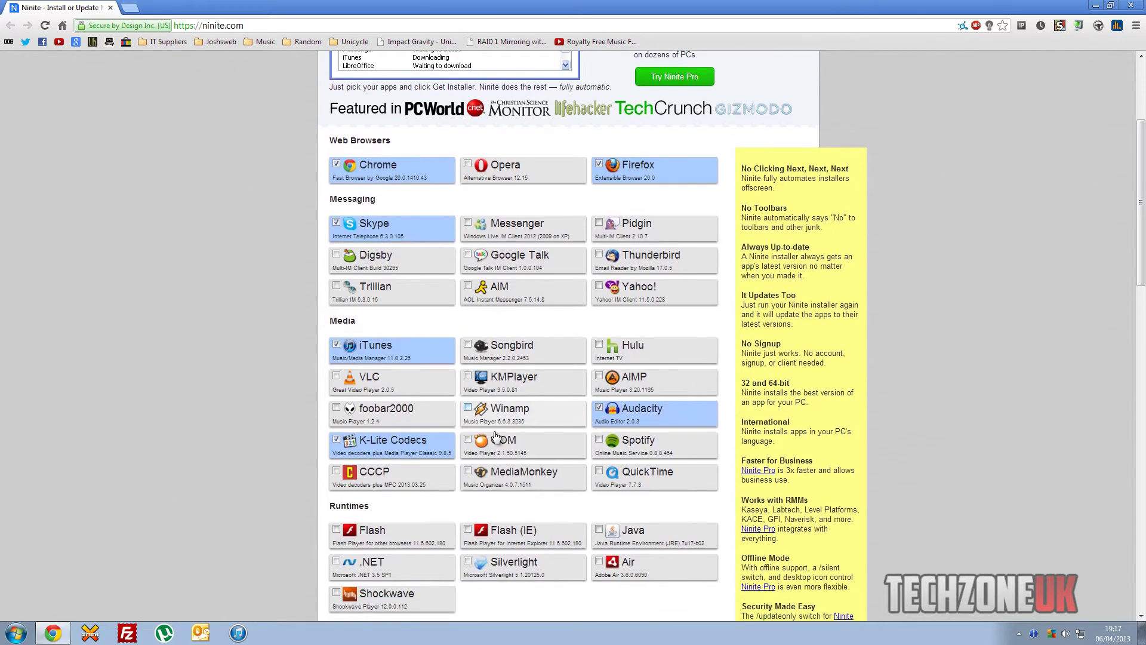
{"action": "left_click", "coordinate": [445, 483]}
{"action": "left_click", "coordinate": [529, 488]}
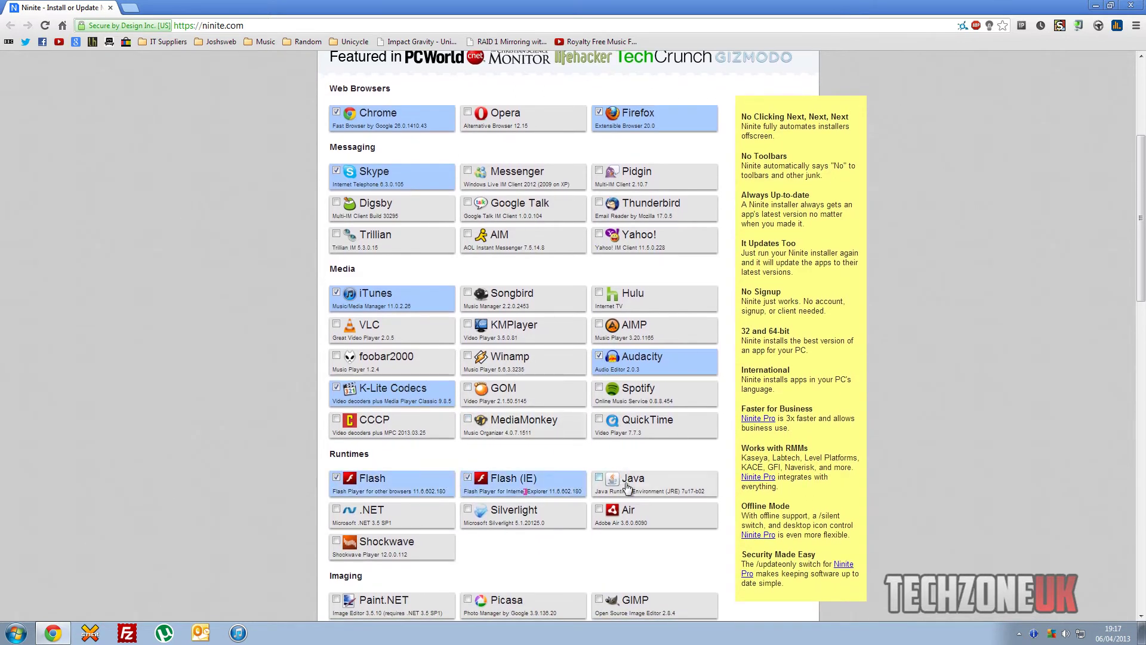
{"action": "left_click", "coordinate": [628, 488]}
{"action": "left_click", "coordinate": [616, 513]}
{"action": "left_click", "coordinate": [491, 516]}
{"action": "left_click", "coordinate": [445, 520]}
{"action": "left_click", "coordinate": [429, 546]}
{"action": "scroll", "coordinate": [244, 284], "scroll_direction": "down", "scroll_amount": 3}
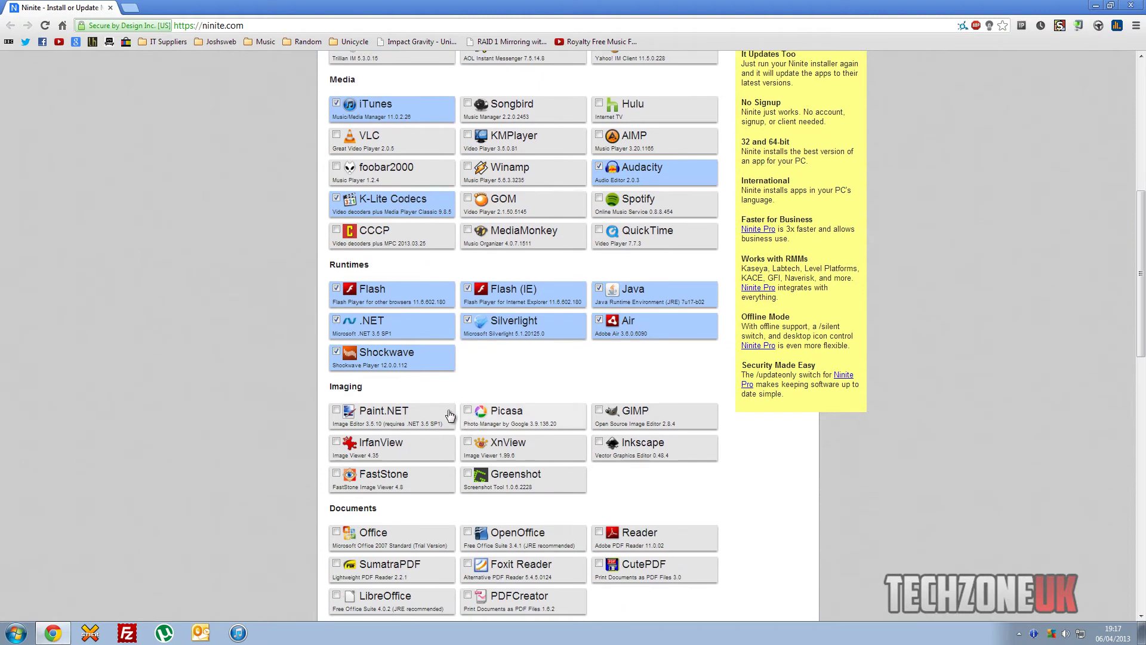
Tick Picasa, Reader, CutePDF and Malwarebytes further down the list.
{"action": "left_click", "coordinate": [497, 419]}
{"action": "scroll", "coordinate": [237, 335], "scroll_direction": "down", "scroll_amount": 2}
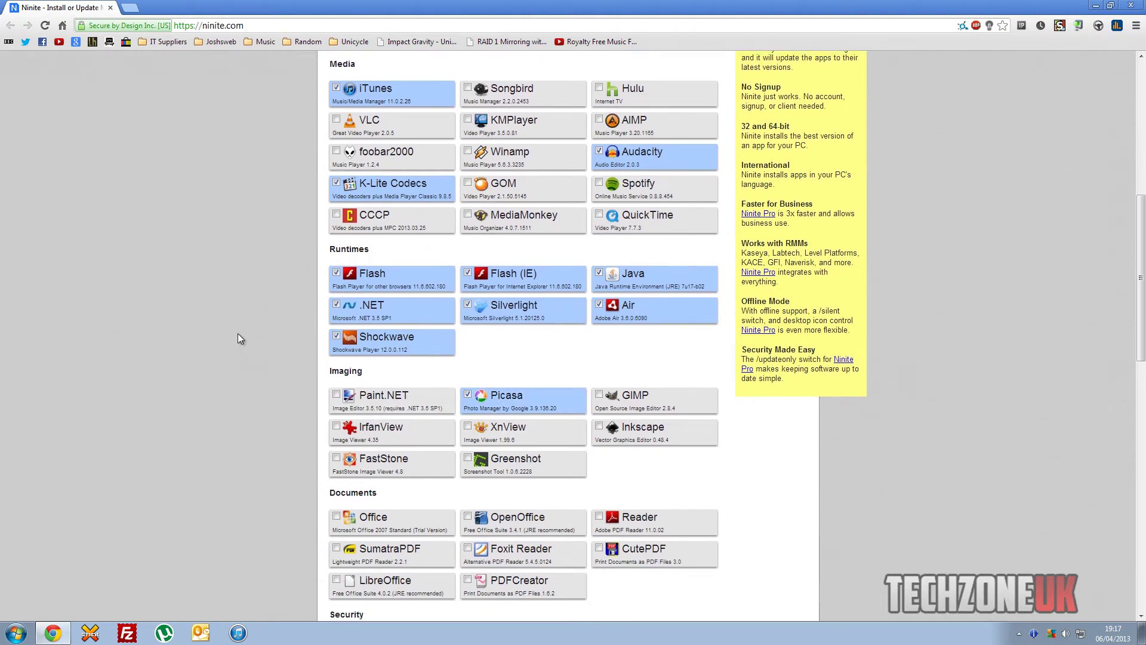
{"action": "scroll", "coordinate": [238, 339], "scroll_direction": "down", "scroll_amount": 1}
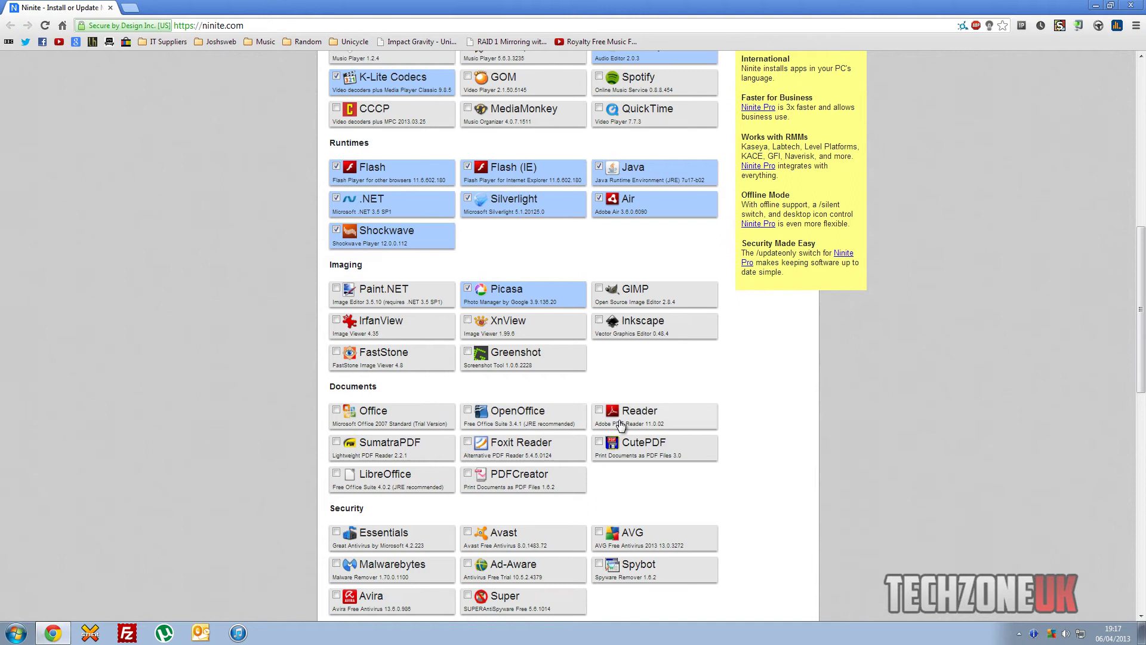
{"action": "left_click", "coordinate": [639, 391]}
{"action": "scroll", "coordinate": [659, 446], "scroll_direction": "down", "scroll_amount": 1}
{"action": "left_click", "coordinate": [659, 426]}
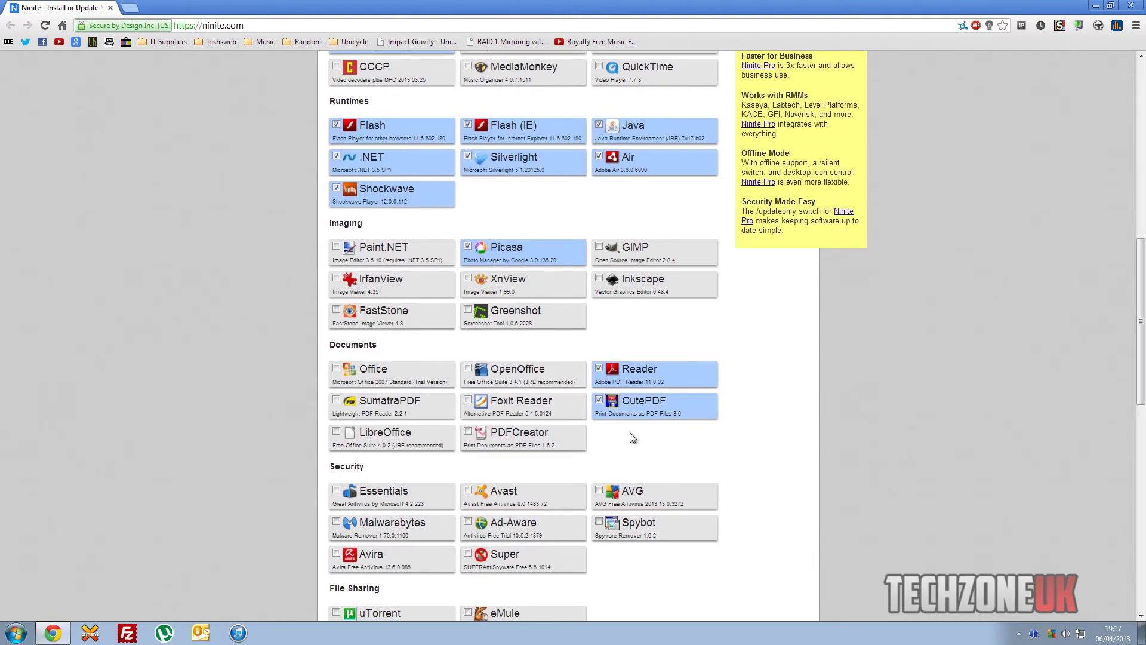
{"action": "scroll", "coordinate": [597, 418], "scroll_direction": "down", "scroll_amount": 2}
{"action": "scroll", "coordinate": [565, 406], "scroll_direction": "down", "scroll_amount": 1}
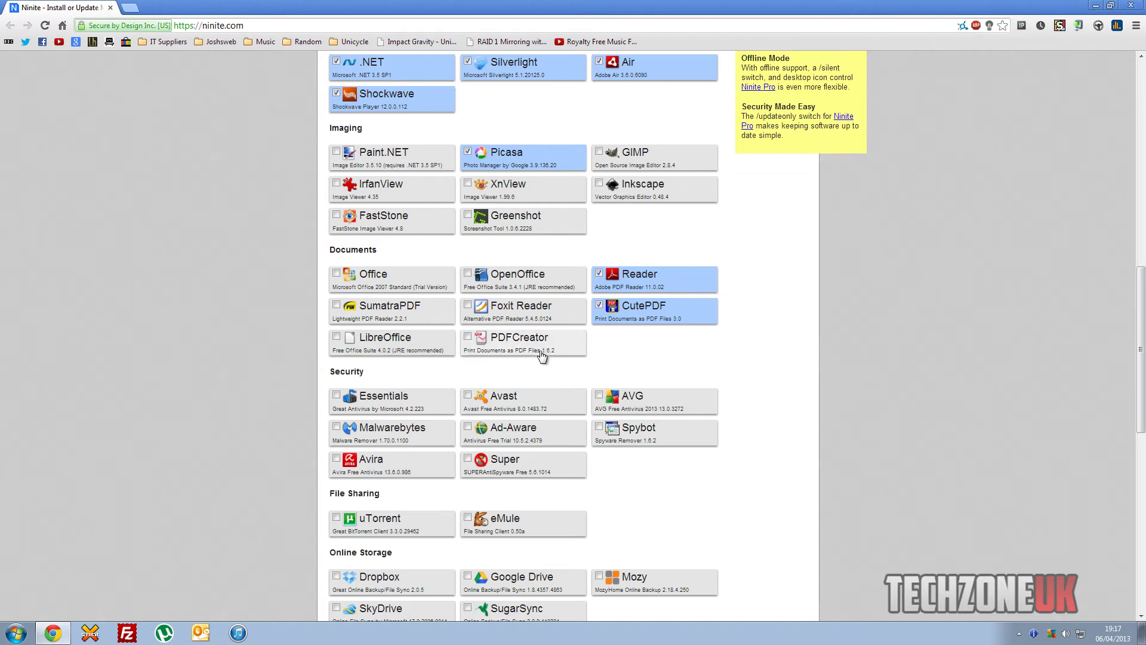
{"action": "scroll", "coordinate": [529, 358], "scroll_direction": "down", "scroll_amount": 1}
{"action": "scroll", "coordinate": [530, 361], "scroll_direction": "down", "scroll_amount": 1}
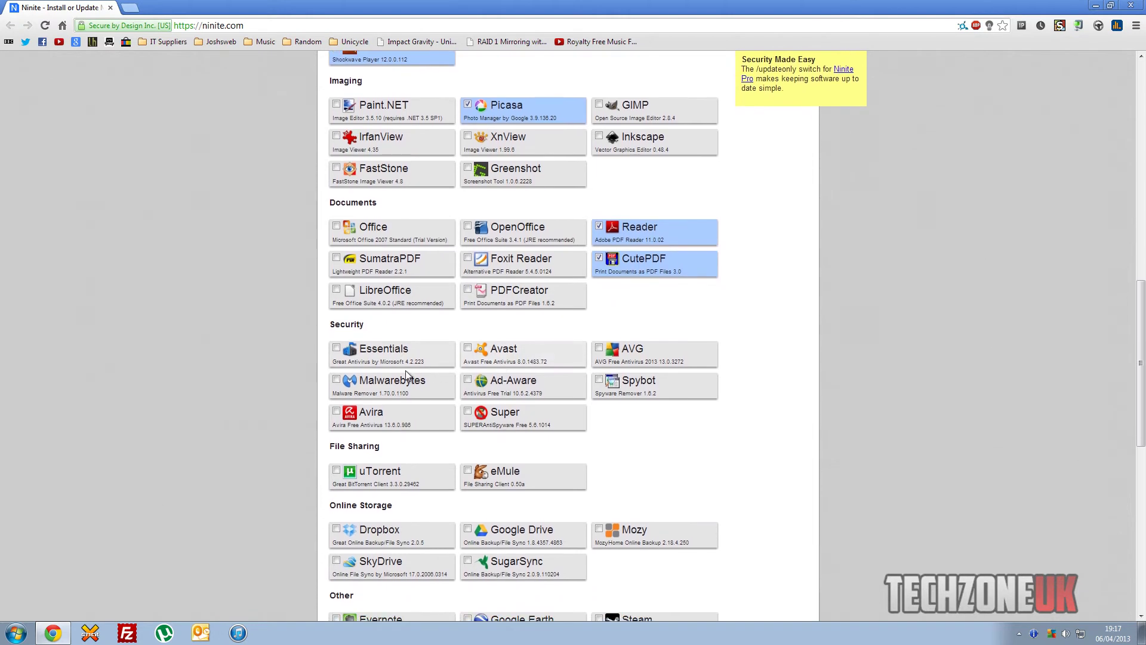
{"action": "left_click", "coordinate": [409, 387]}
Tick Google Earth, TeamViewer and Glary near the bottom of the list.
{"action": "scroll", "coordinate": [409, 387], "scroll_direction": "down", "scroll_amount": 5}
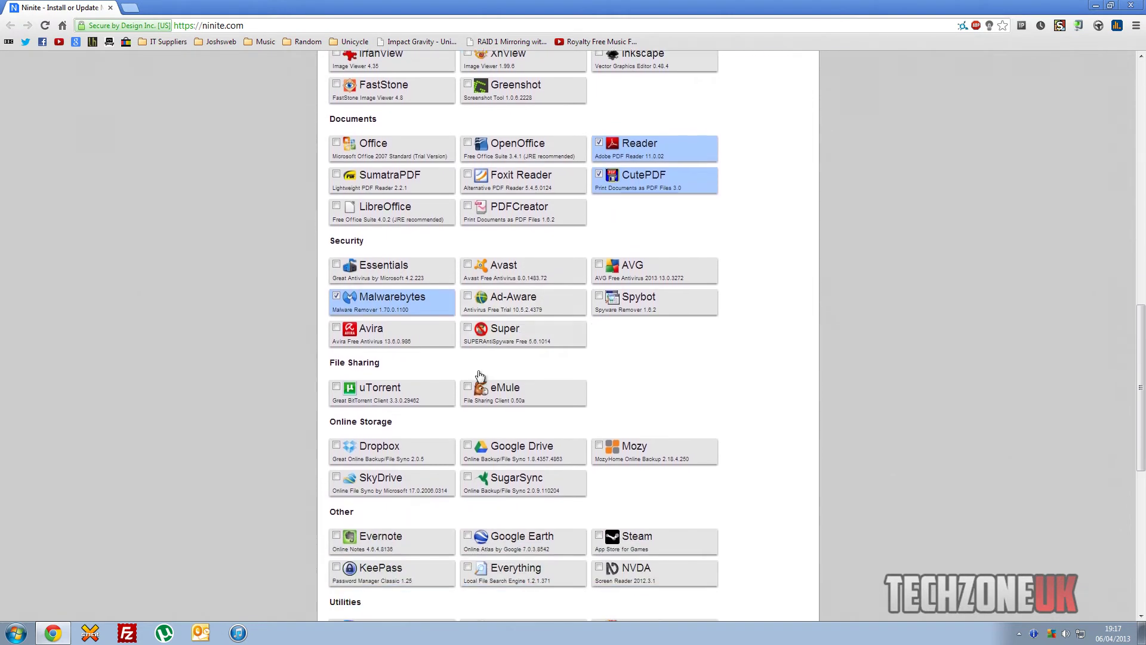
{"action": "scroll", "coordinate": [445, 404], "scroll_direction": "down", "scroll_amount": 1}
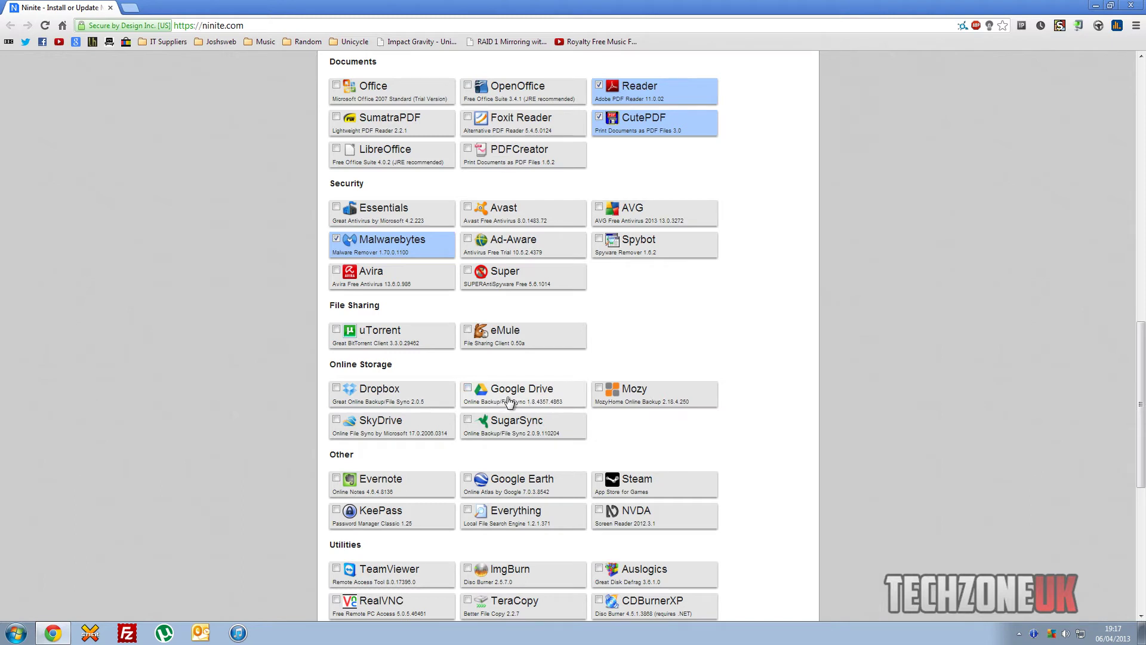
{"action": "scroll", "coordinate": [507, 401], "scroll_direction": "down", "scroll_amount": 2}
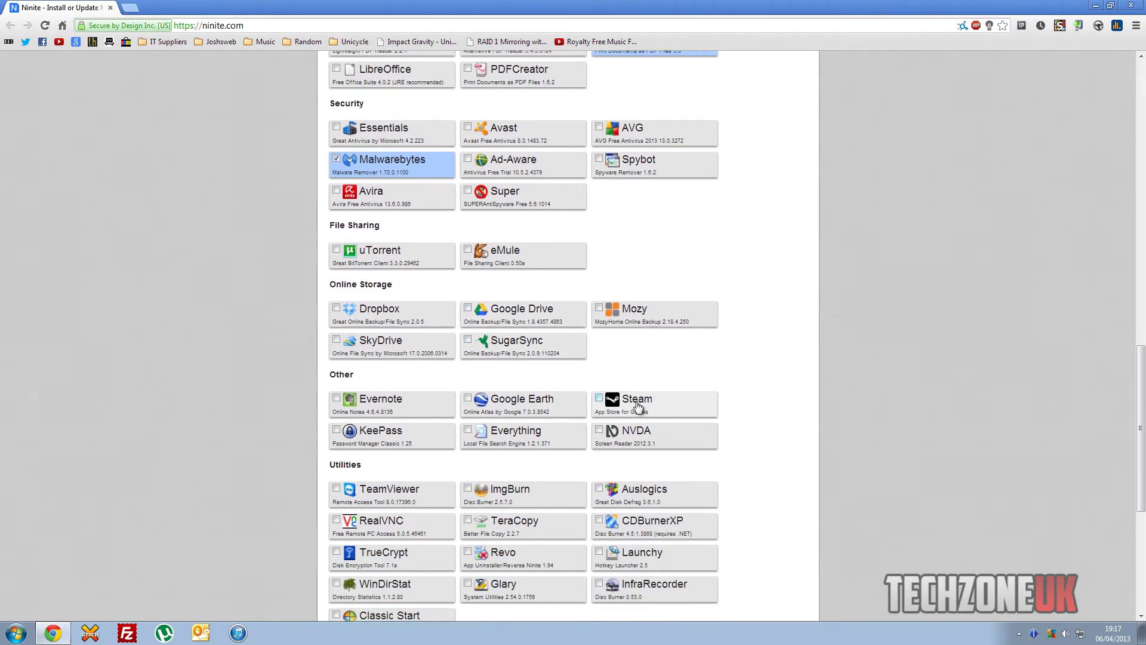
{"action": "scroll", "coordinate": [555, 371], "scroll_direction": "down", "scroll_amount": 1}
{"action": "left_click", "coordinate": [525, 342]}
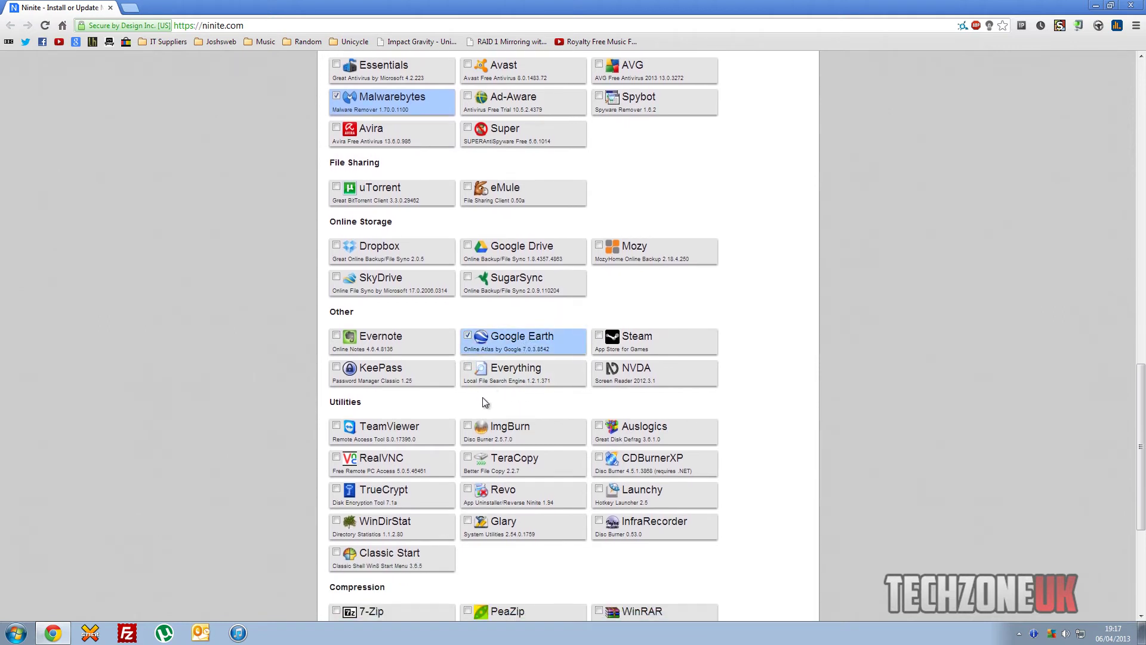
{"action": "scroll", "coordinate": [481, 397], "scroll_direction": "down", "scroll_amount": 1}
{"action": "scroll", "coordinate": [460, 382], "scroll_direction": "down", "scroll_amount": 1}
{"action": "left_click", "coordinate": [433, 377]}
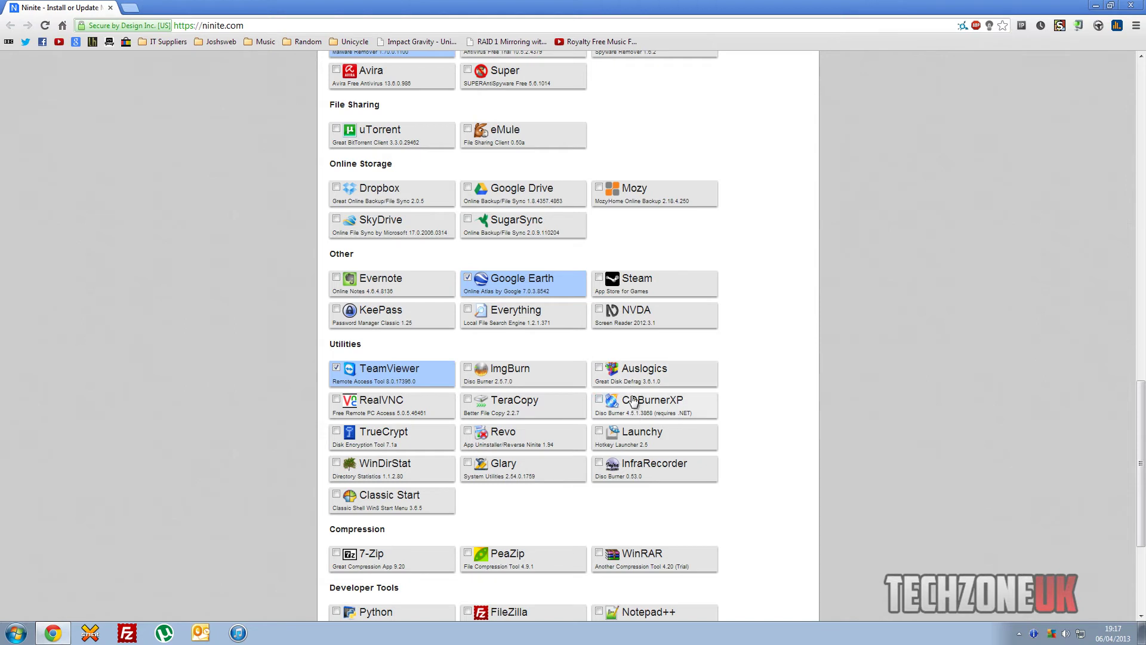
{"action": "scroll", "coordinate": [546, 426], "scroll_direction": "down", "scroll_amount": 1}
{"action": "scroll", "coordinate": [546, 425], "scroll_direction": "down", "scroll_amount": 3}
{"action": "left_click", "coordinate": [520, 363]}
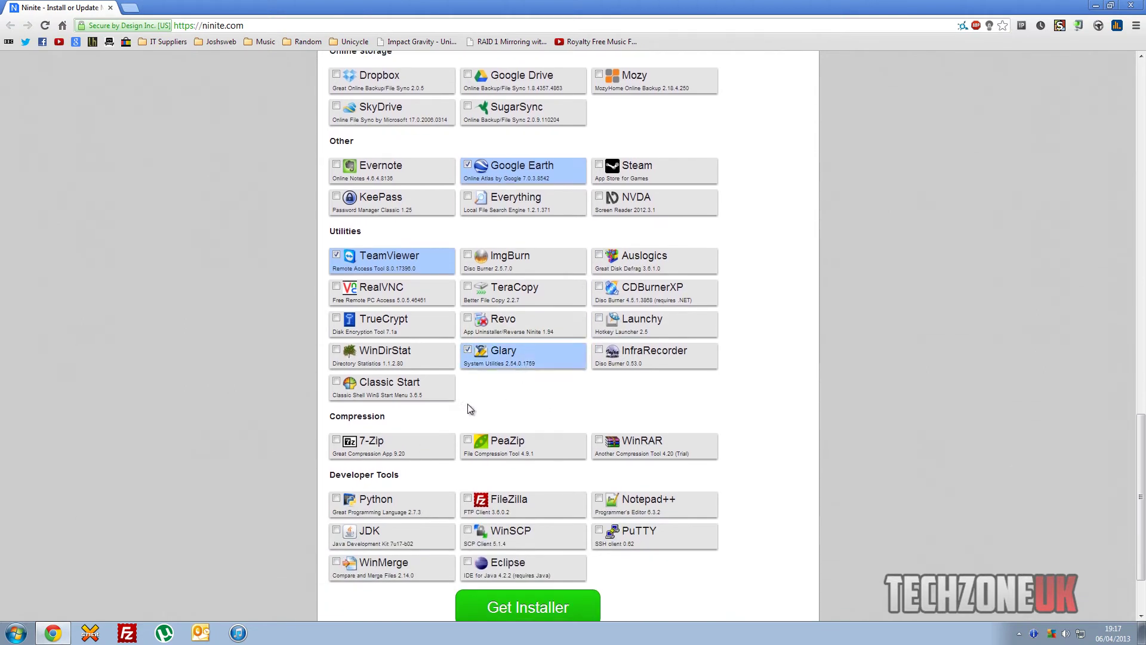
Leave WinRAR unticked after briefly selecting it.
{"action": "left_click", "coordinate": [609, 440]}
{"action": "left_click", "coordinate": [608, 441]}
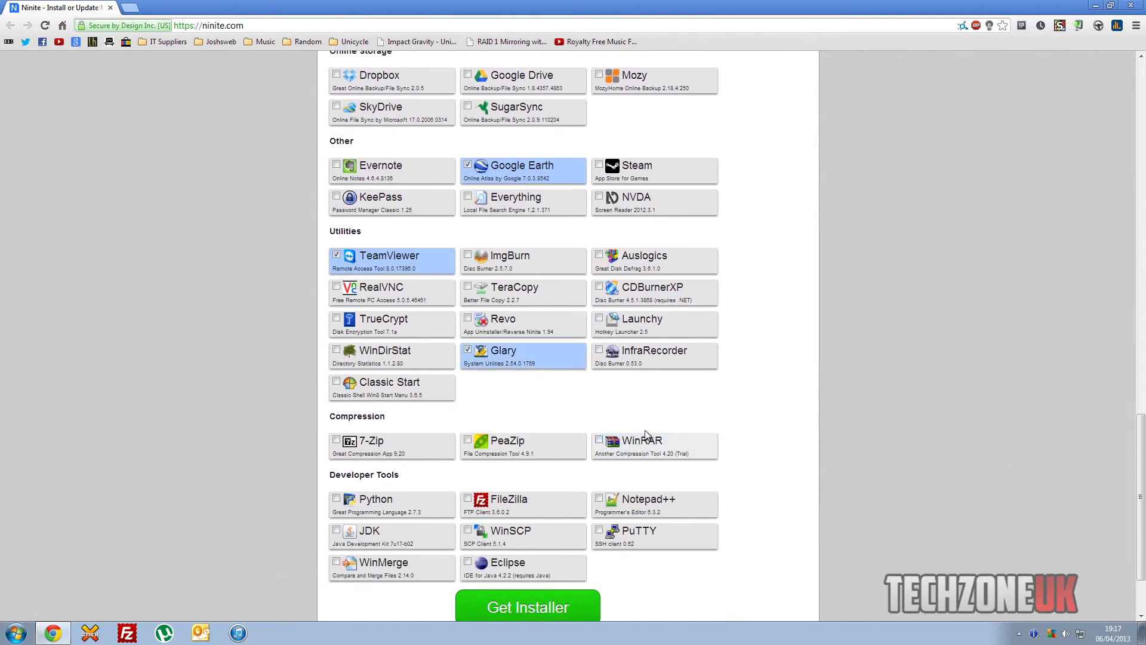
{"action": "scroll", "coordinate": [556, 371], "scroll_direction": "down", "scroll_amount": 3}
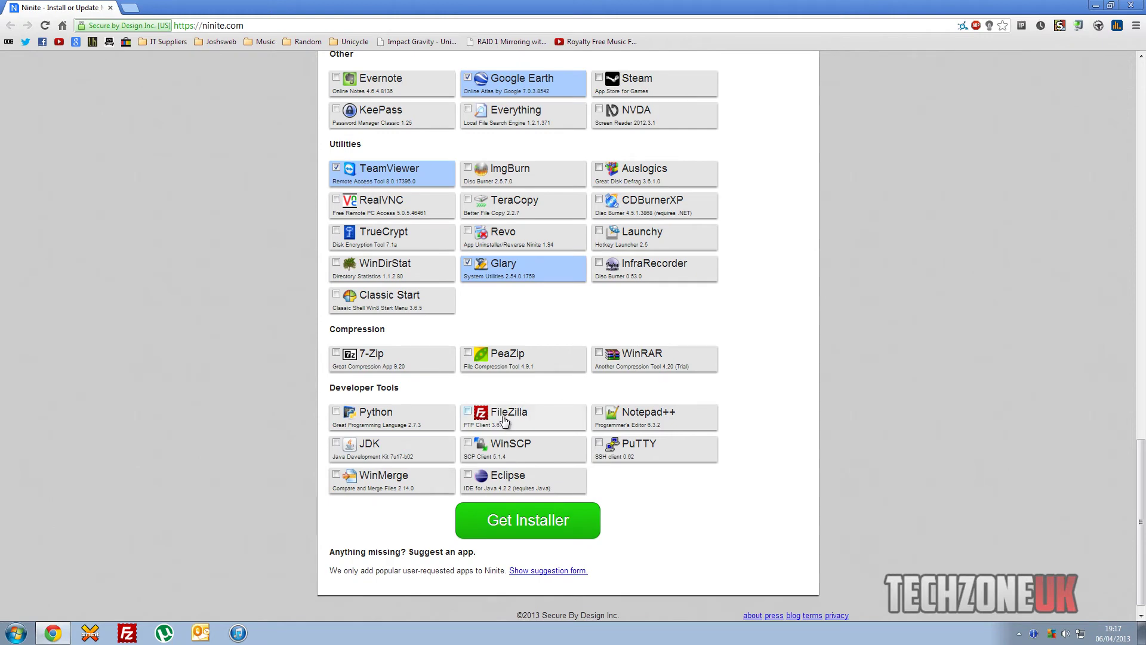
{"action": "scroll", "coordinate": [455, 421], "scroll_direction": "up", "scroll_amount": 5}
{"action": "scroll", "coordinate": [455, 420], "scroll_direction": "up", "scroll_amount": 15}
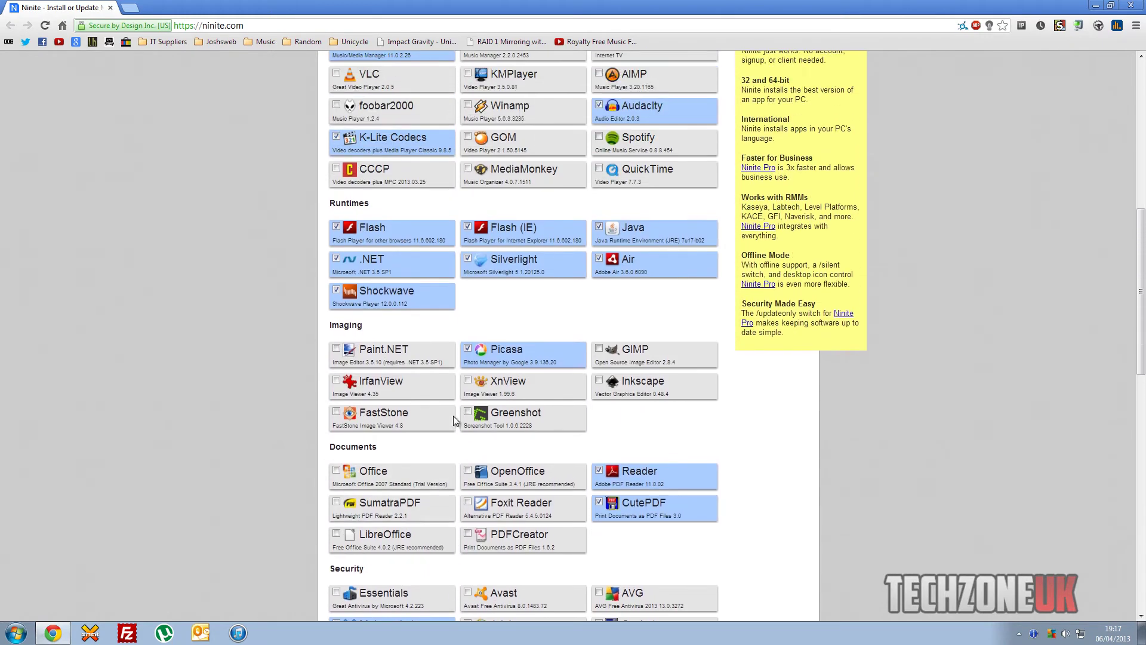
{"action": "scroll", "coordinate": [453, 416], "scroll_direction": "down", "scroll_amount": 9}
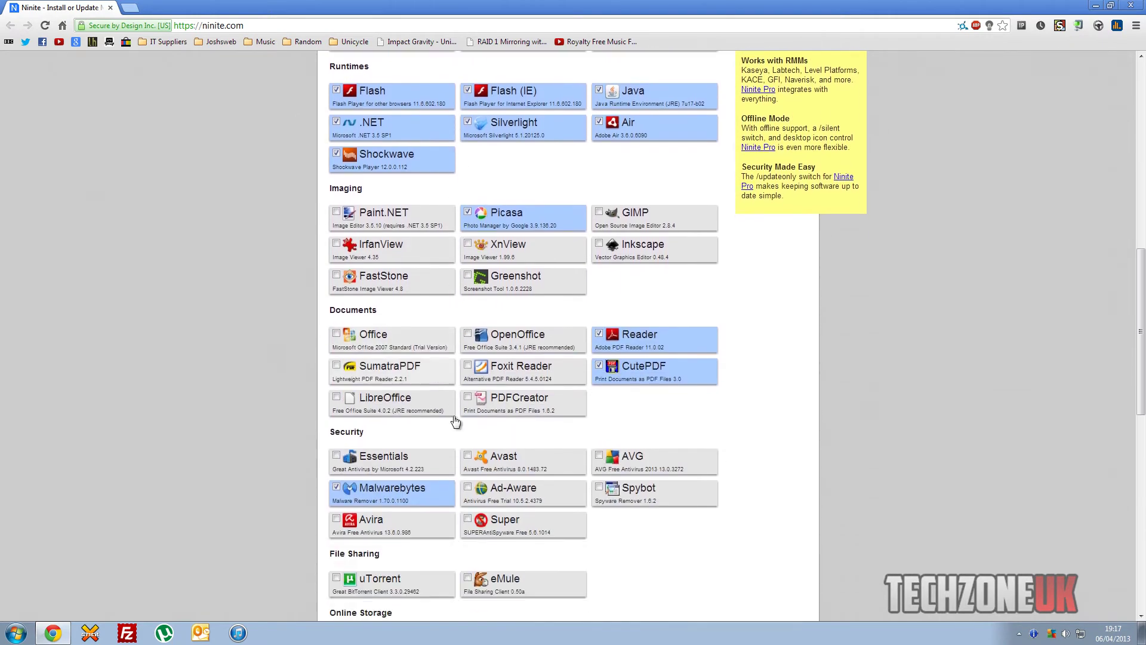
{"action": "scroll", "coordinate": [455, 421], "scroll_direction": "down", "scroll_amount": 7}
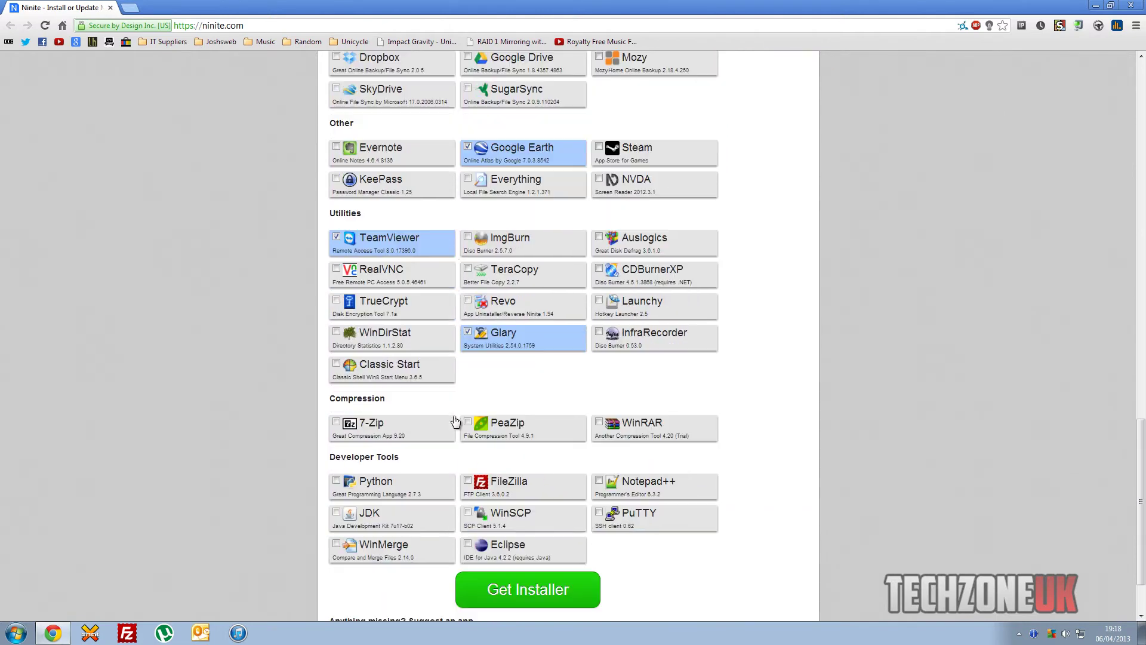
{"action": "scroll", "coordinate": [455, 421], "scroll_direction": "up", "scroll_amount": 4}
{"action": "scroll", "coordinate": [455, 421], "scroll_direction": "up", "scroll_amount": 8}
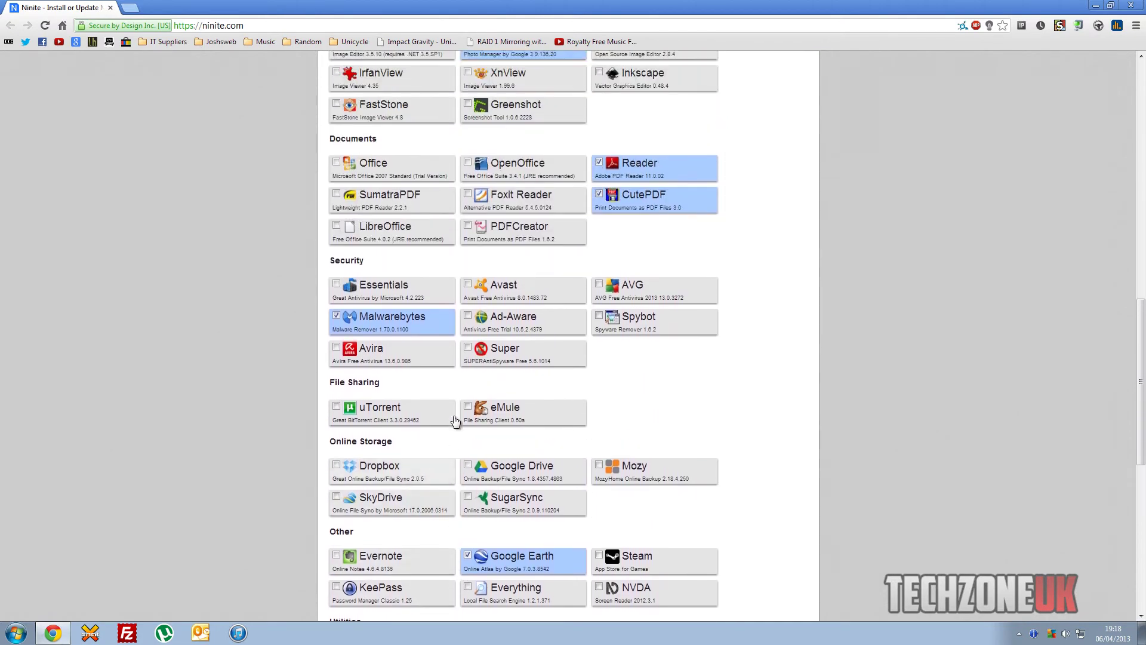
{"action": "scroll", "coordinate": [453, 420], "scroll_direction": "up", "scroll_amount": 2}
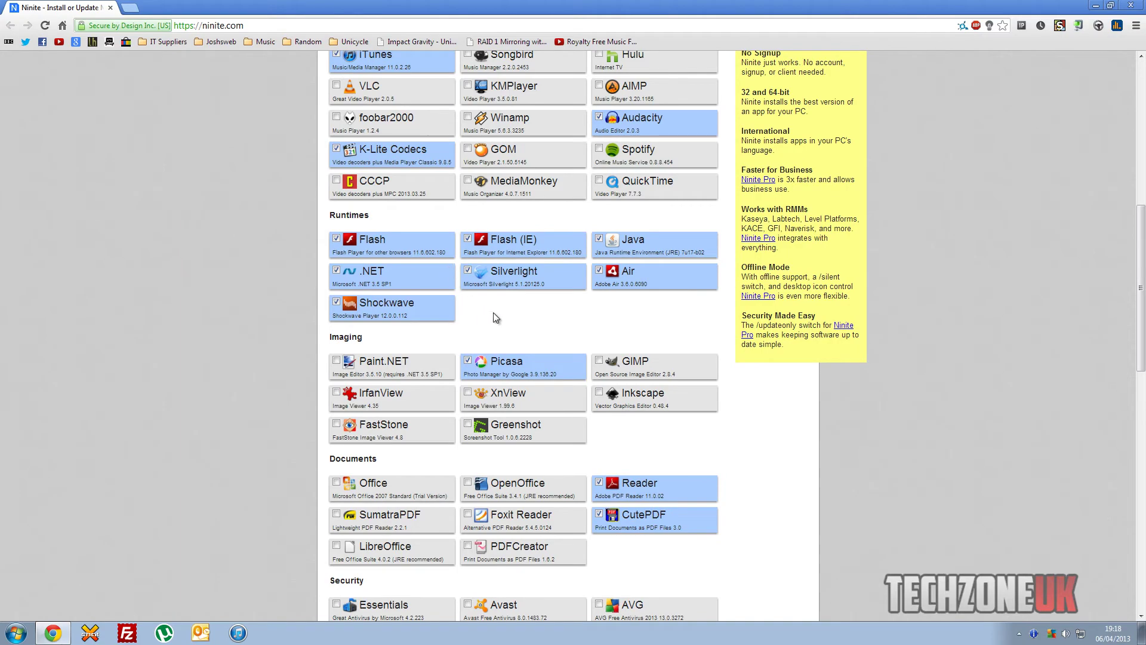
{"action": "scroll", "coordinate": [496, 314], "scroll_direction": "up", "scroll_amount": 1}
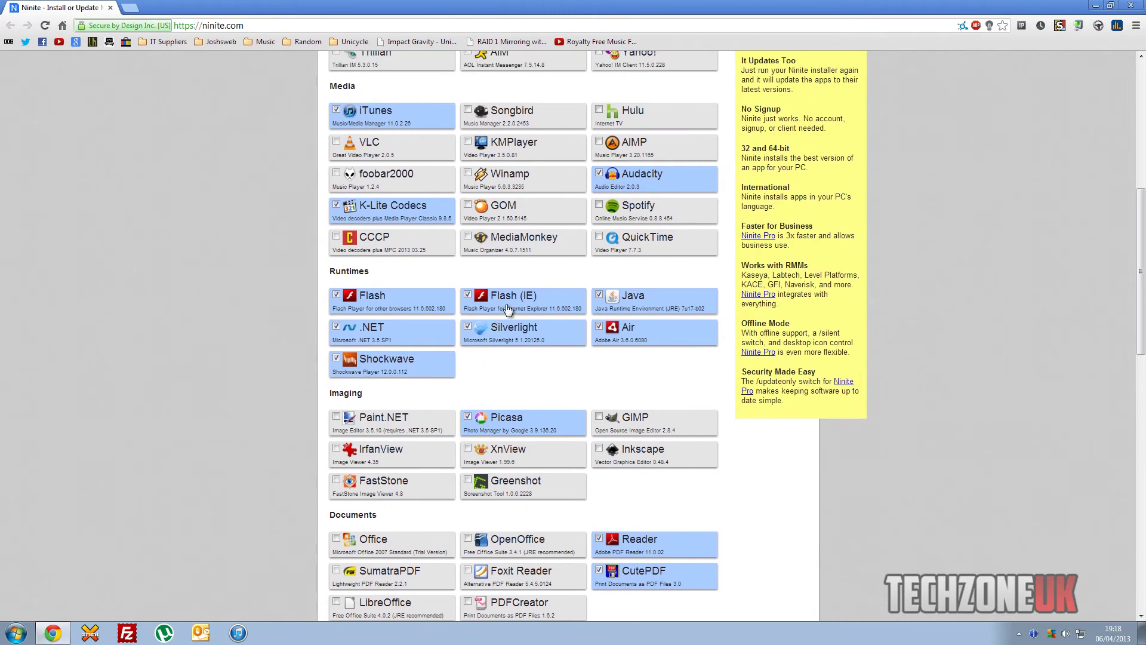
{"action": "scroll", "coordinate": [524, 278], "scroll_direction": "up", "scroll_amount": 3}
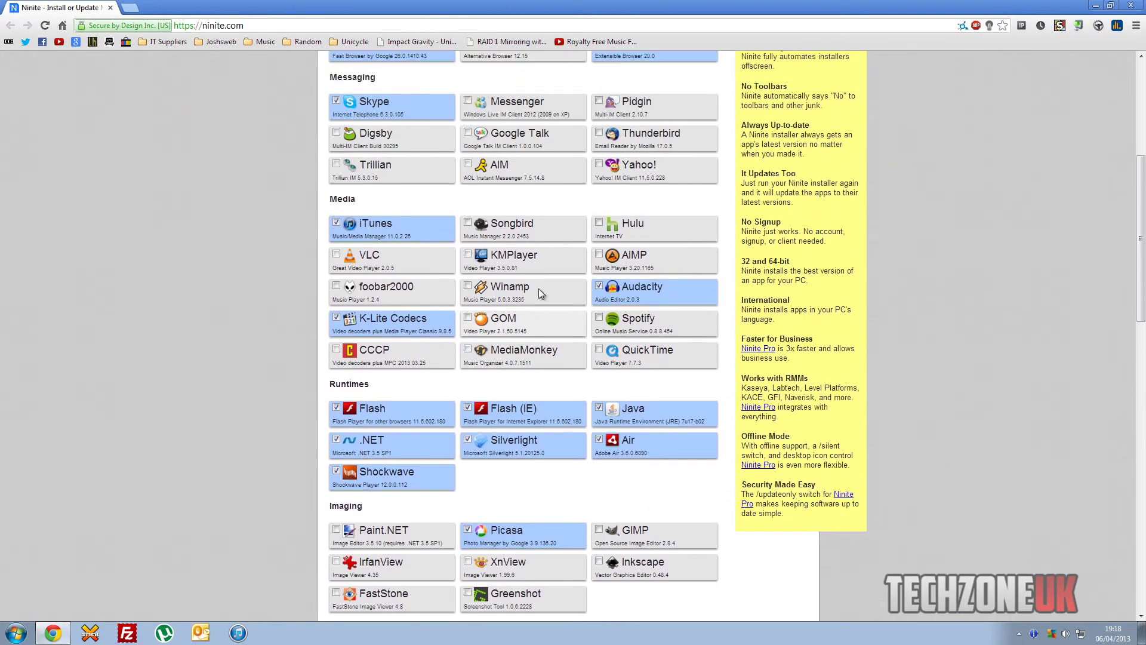
{"action": "scroll", "coordinate": [537, 293], "scroll_direction": "down", "scroll_amount": 15}
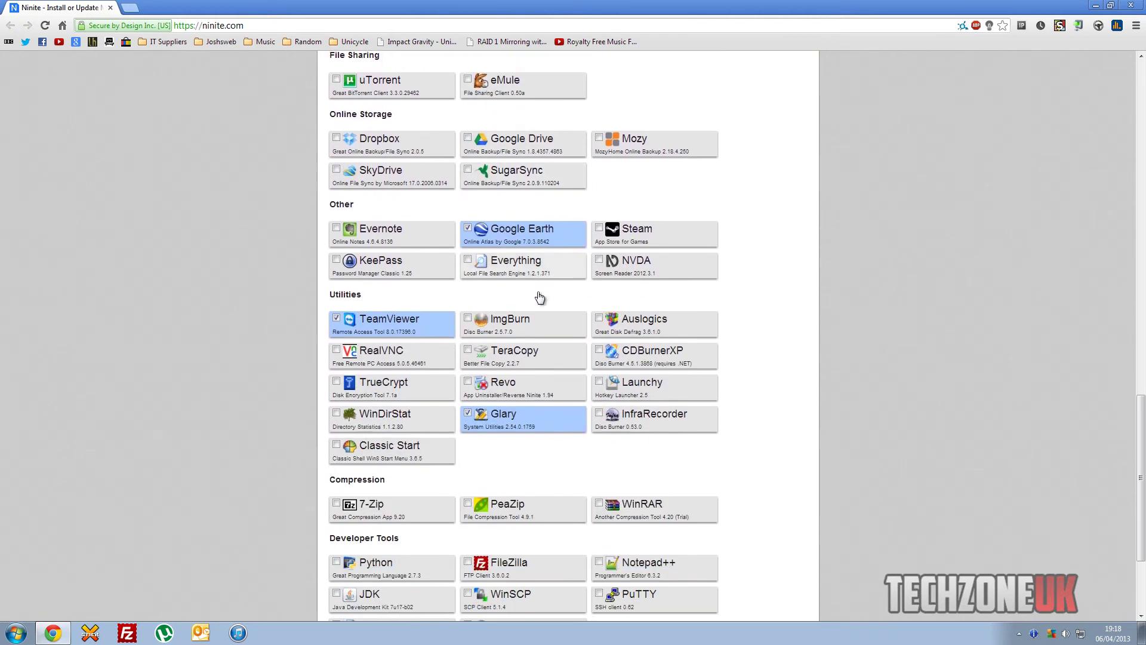
{"action": "scroll", "coordinate": [542, 299], "scroll_direction": "down", "scroll_amount": 1}
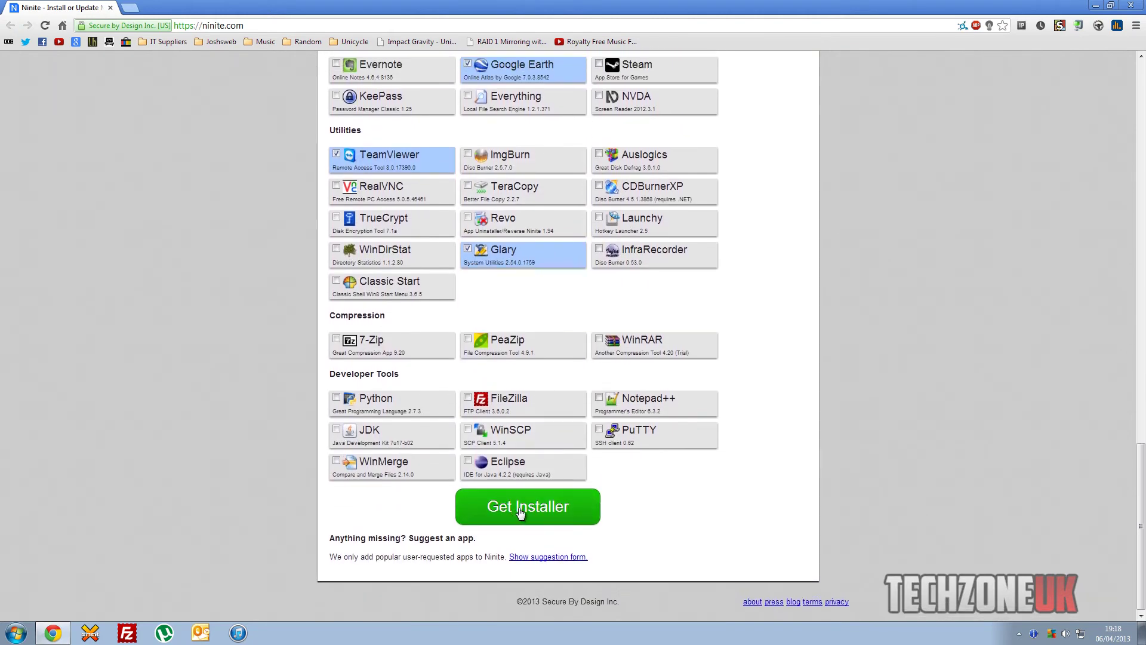
Get the combined Ninite installer and open the downloaded .exe from the download bar.
{"action": "left_click", "coordinate": [521, 512]}
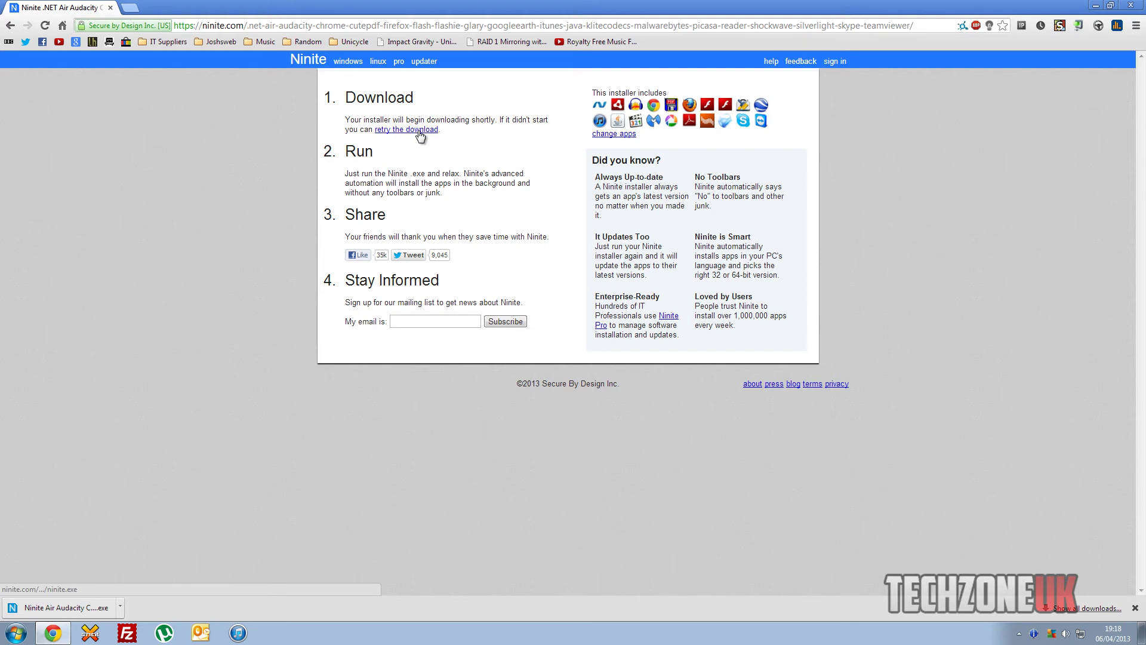
{"action": "left_click", "coordinate": [91, 609]}
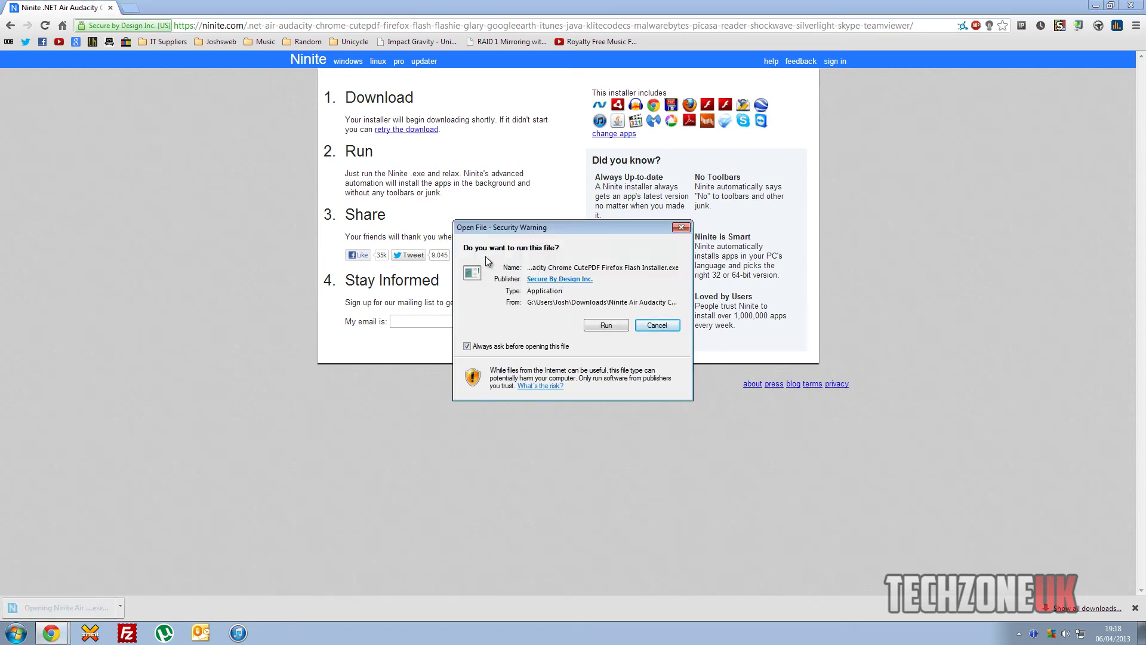
Confirm Run in the security warning to start the Ninite installer.
{"action": "left_click", "coordinate": [606, 324]}
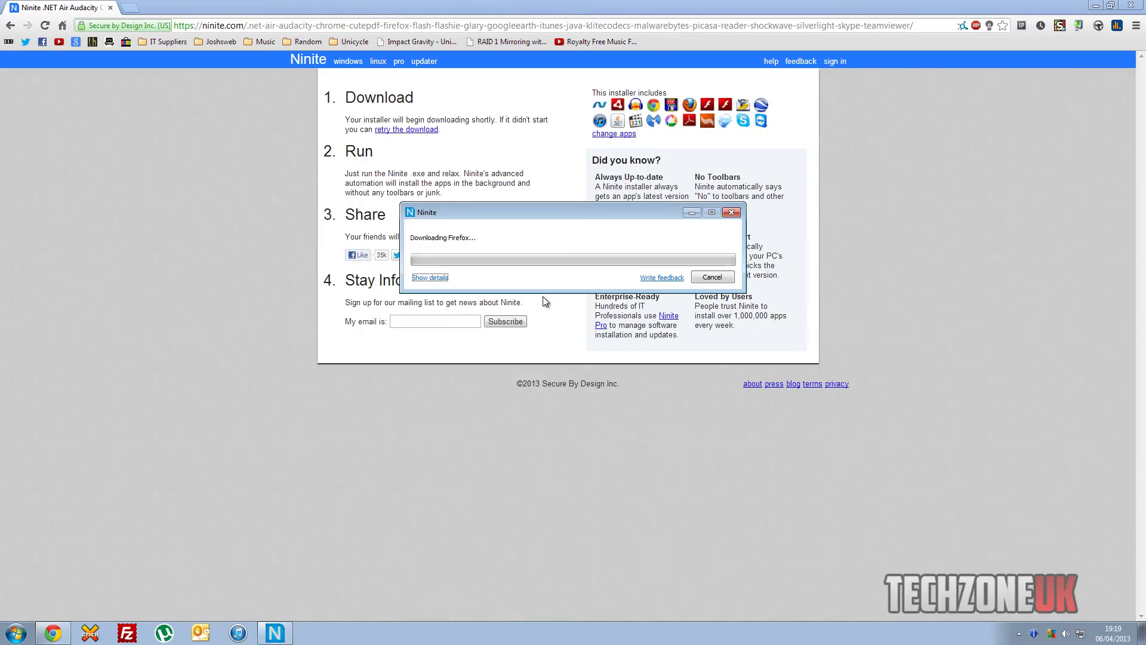
Show details in the progress window and scroll through each app's download status.
{"action": "key", "text": "Return"}
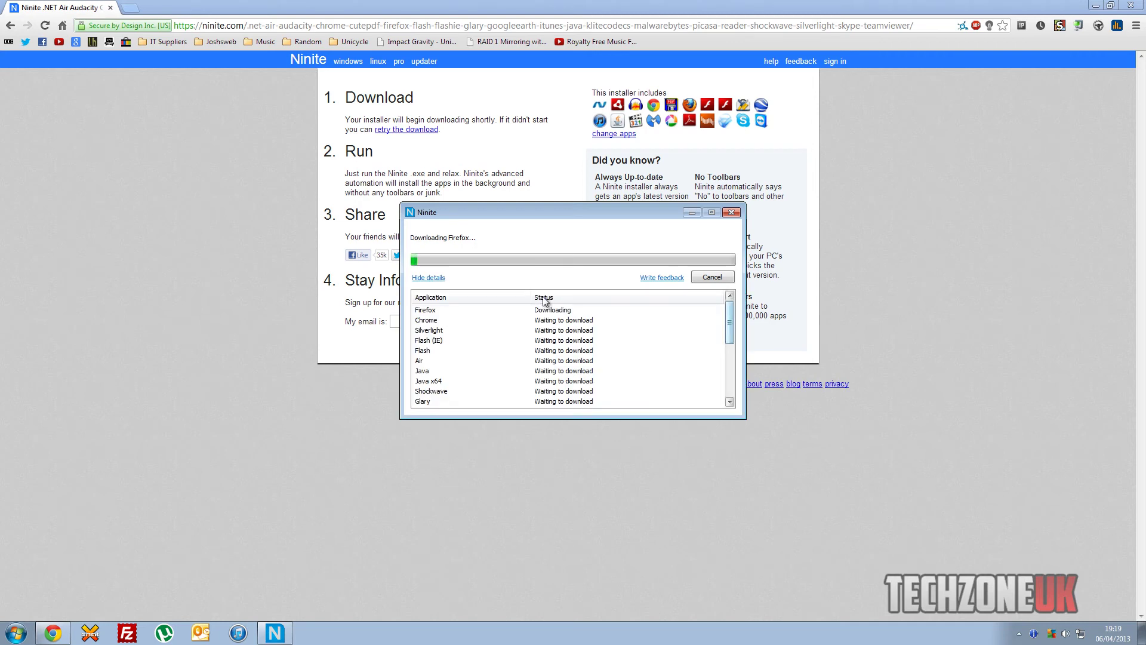
{"action": "scroll", "coordinate": [544, 301], "scroll_direction": "down", "scroll_amount": 5}
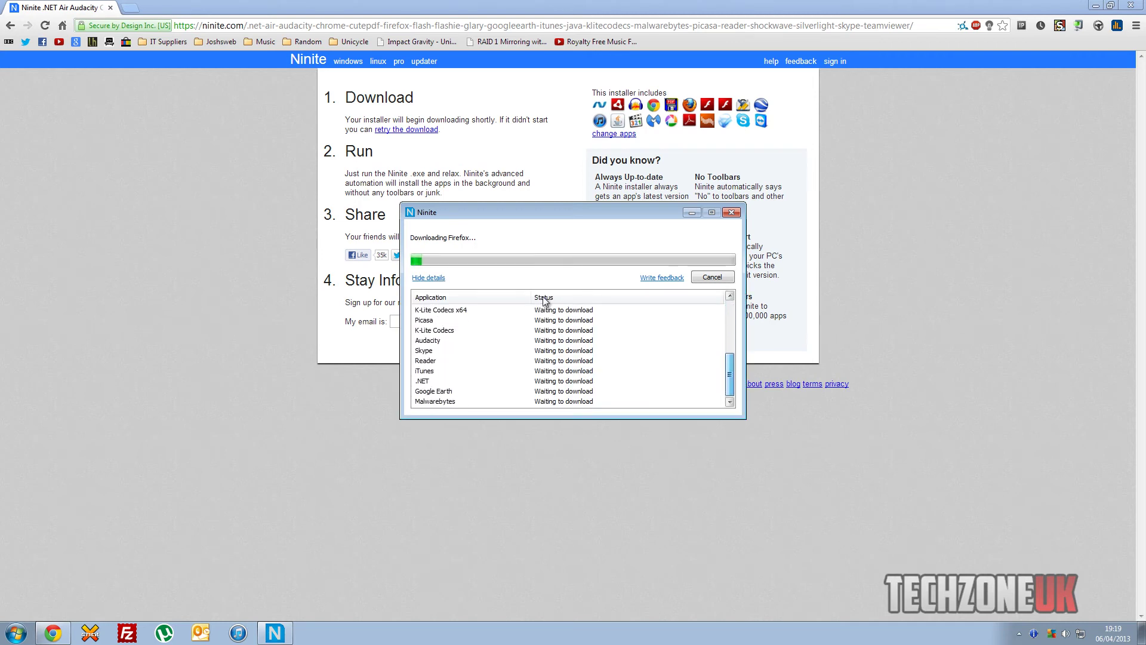
{"action": "scroll", "coordinate": [545, 301], "scroll_direction": "up", "scroll_amount": 5}
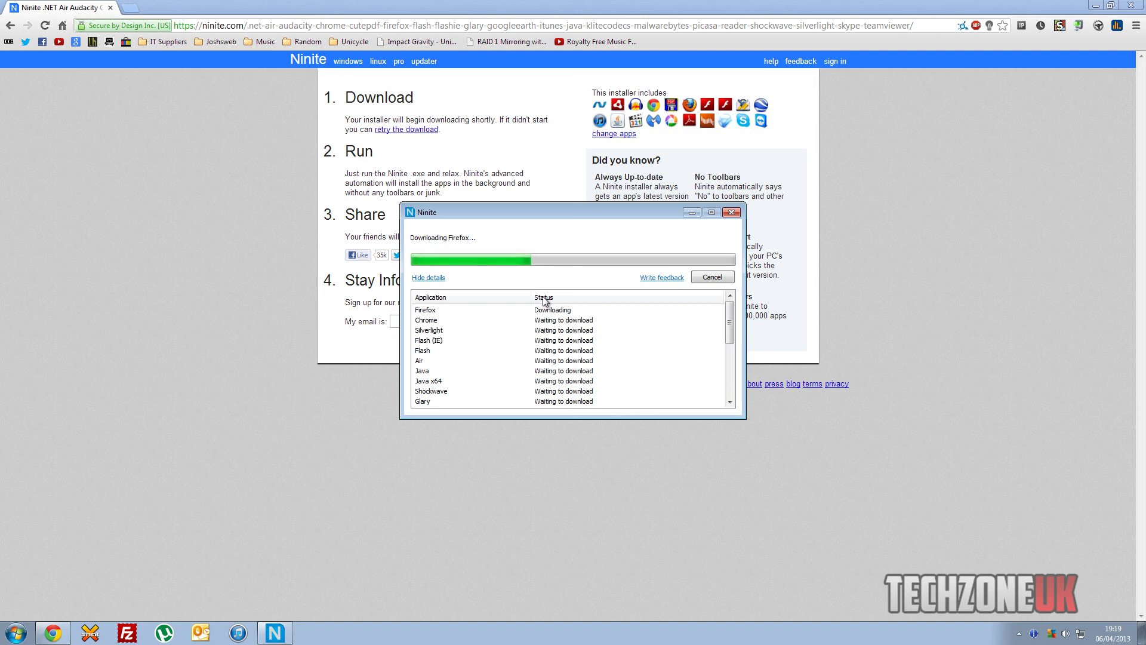
{"action": "scroll", "coordinate": [544, 301], "scroll_direction": "down", "scroll_amount": 4}
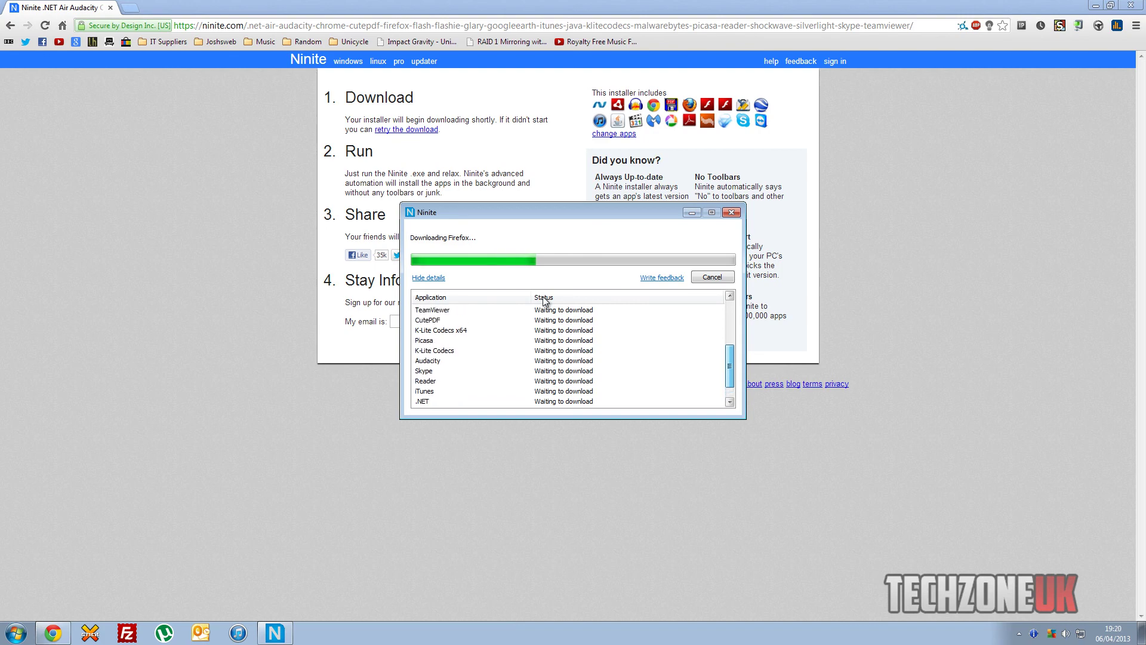
{"action": "scroll", "coordinate": [544, 301], "scroll_direction": "up", "scroll_amount": 4}
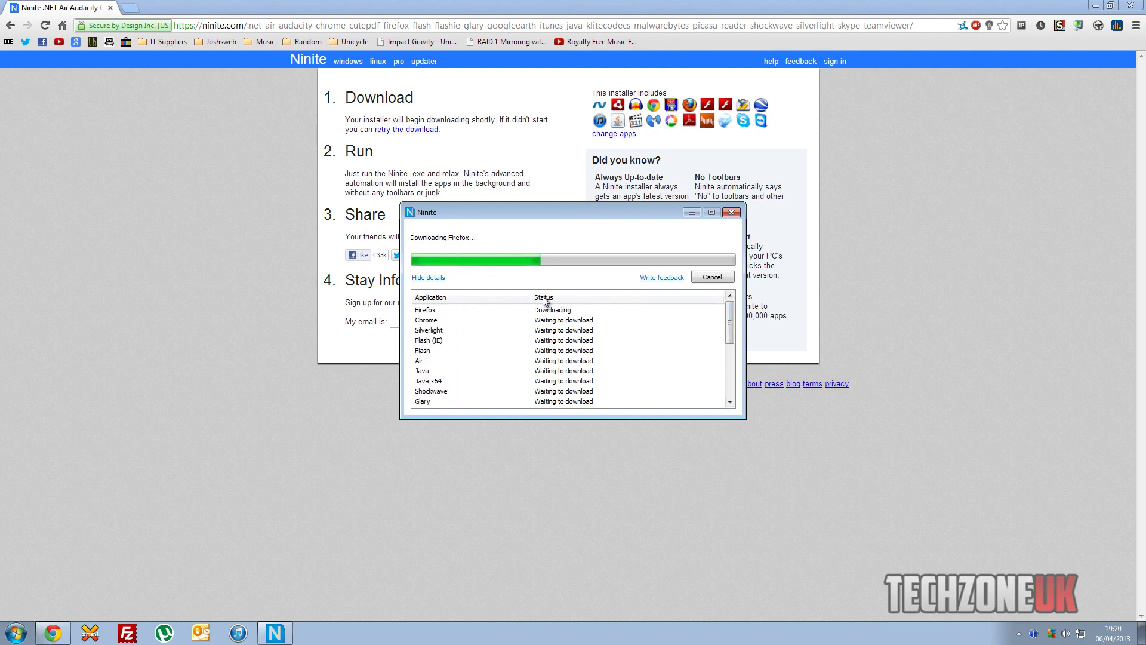